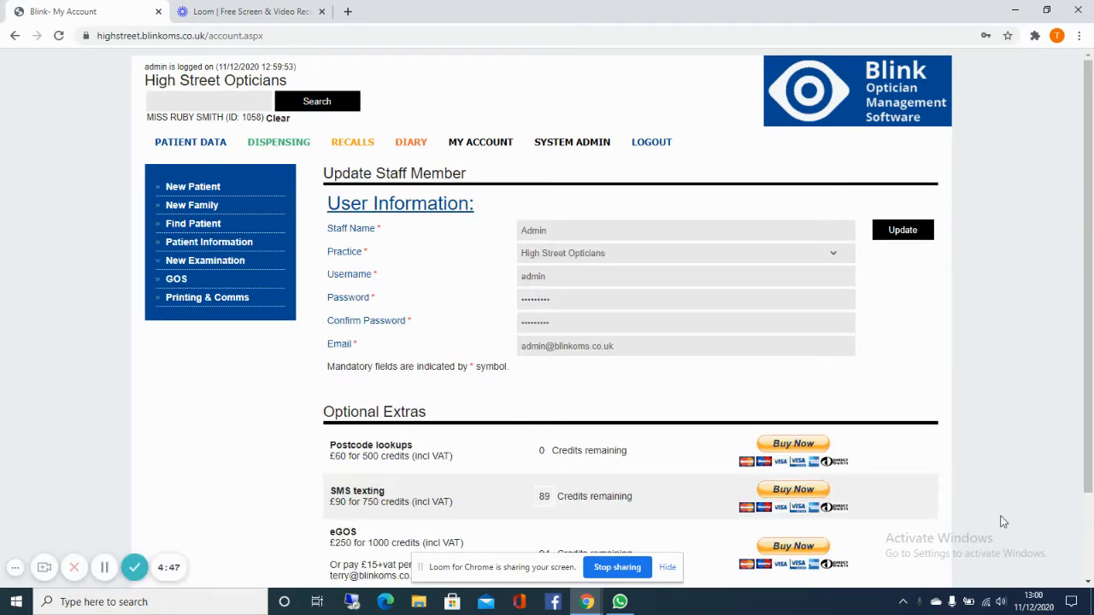
Step: Open the letter, email and SMS composer for the currently selected patient
{"action": "scroll", "coordinate": [905, 431], "scroll_direction": "down", "scroll_amount": 1}
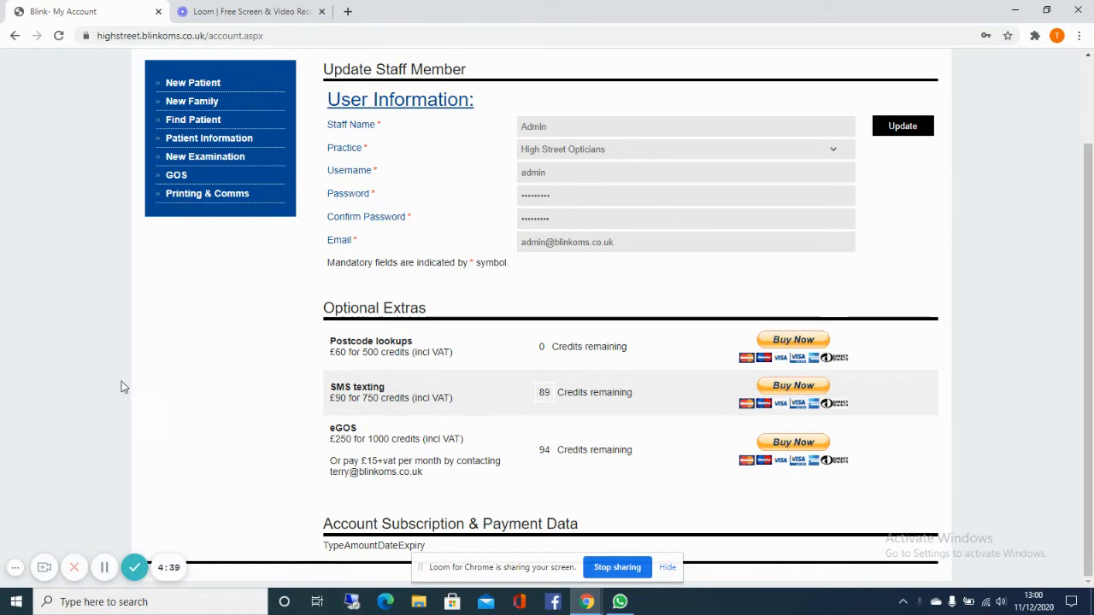
{"action": "scroll", "coordinate": [128, 376], "scroll_direction": "up", "scroll_amount": 1}
{"action": "left_click", "coordinate": [182, 151]}
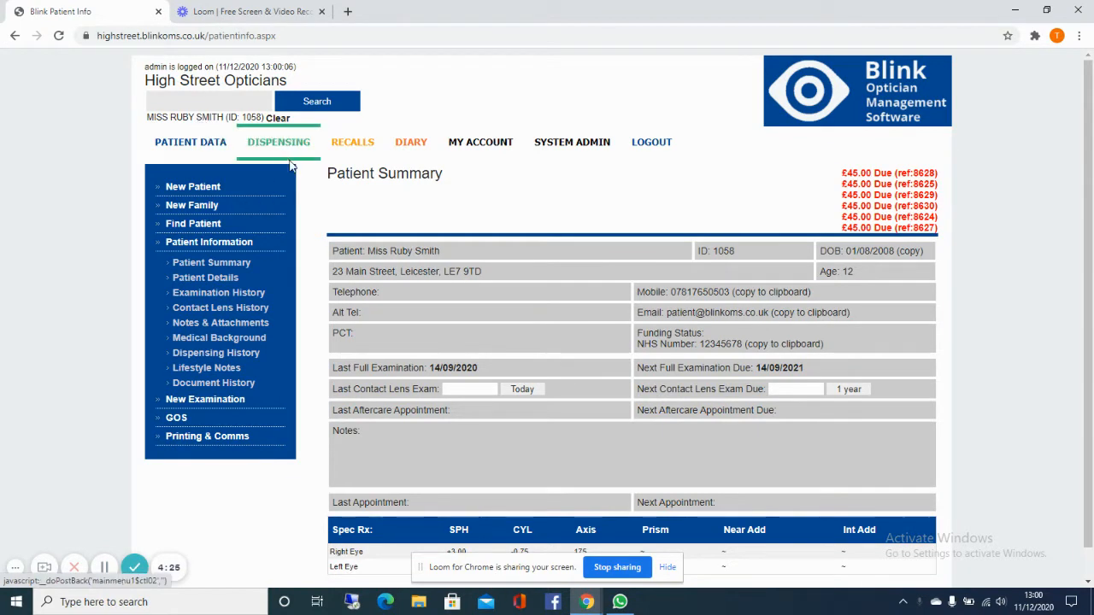
{"action": "left_click", "coordinate": [226, 437]}
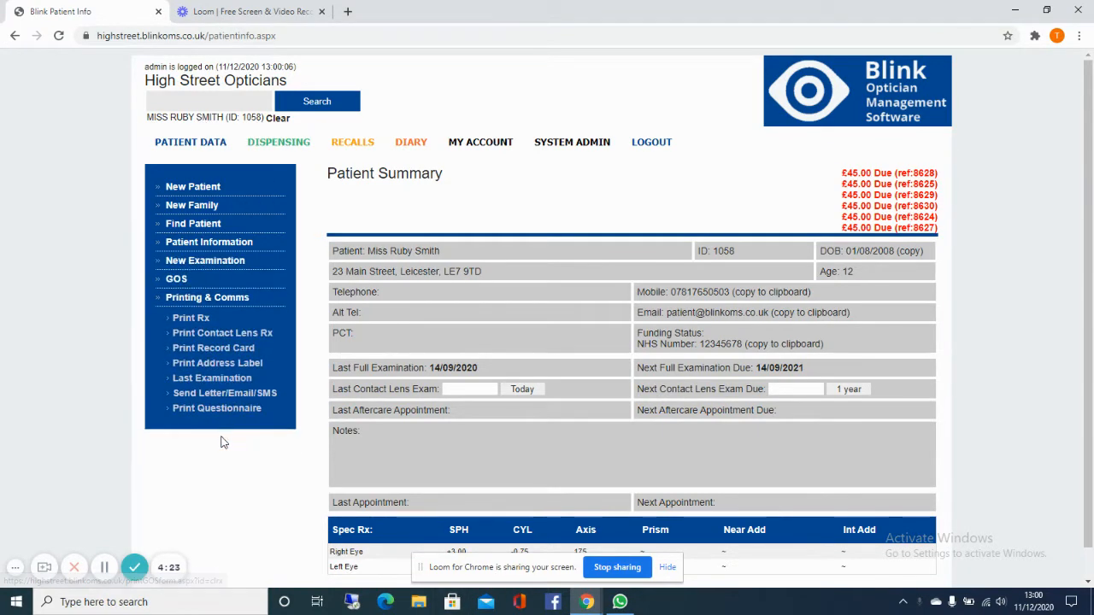
{"action": "left_click", "coordinate": [247, 395]}
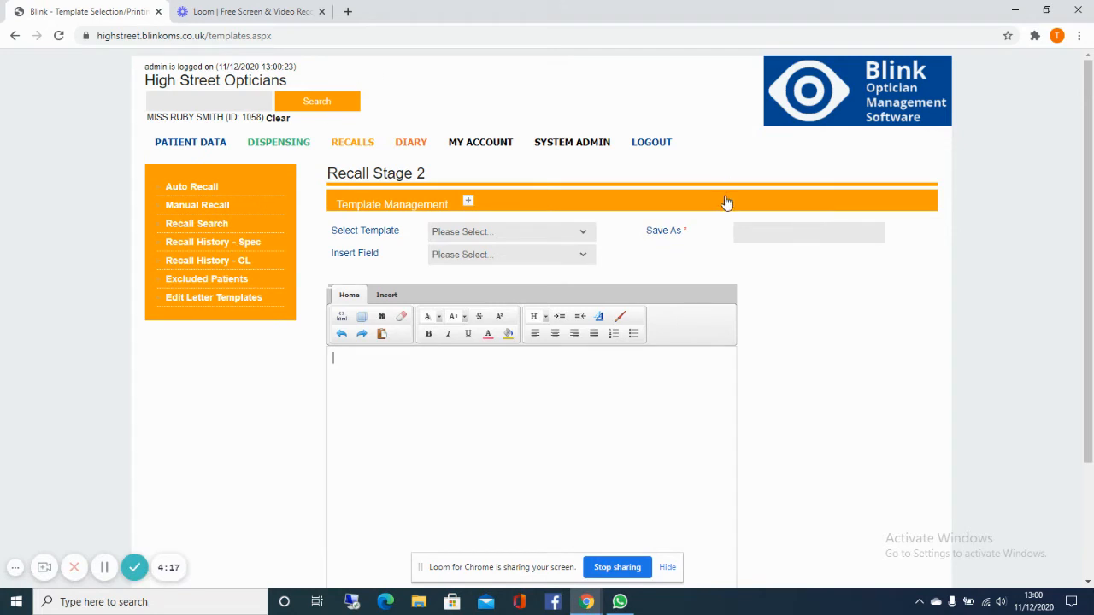
Step: Load the SMS Message template as the text for the patient's message
{"action": "scroll", "coordinate": [855, 367], "scroll_direction": "down", "scroll_amount": 3}
{"action": "scroll", "coordinate": [855, 368], "scroll_direction": "up", "scroll_amount": 3}
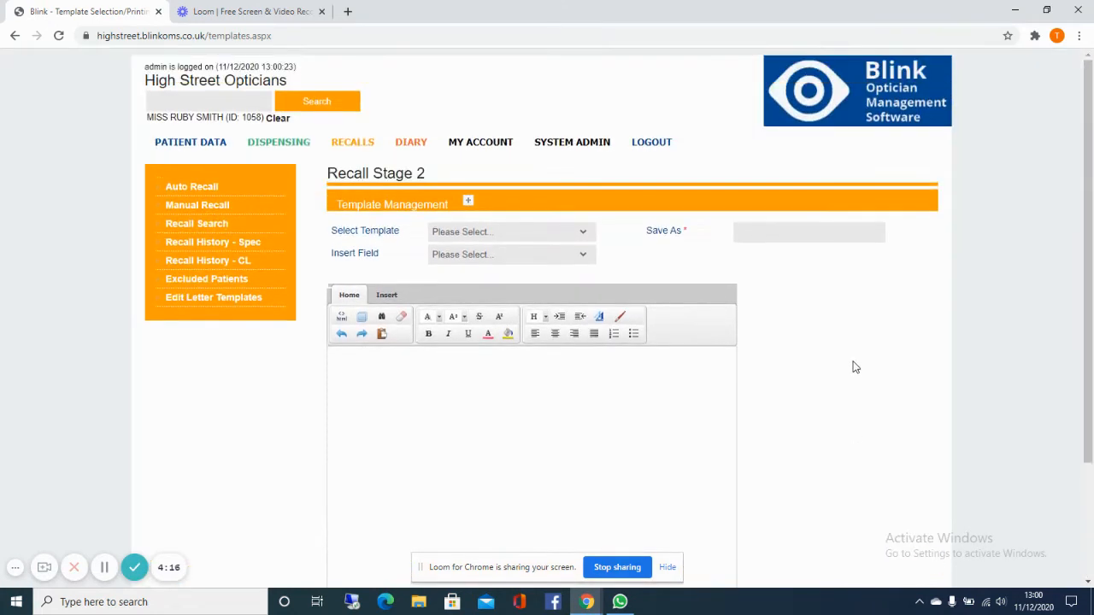
{"action": "left_click", "coordinate": [487, 238]}
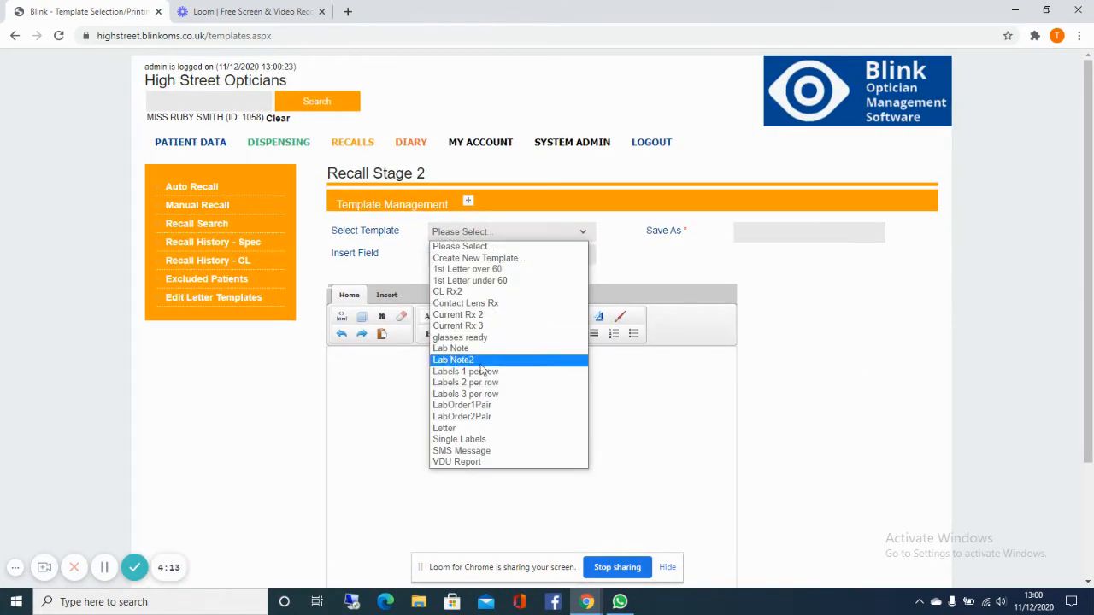
{"action": "left_click", "coordinate": [466, 455]}
{"action": "left_click", "coordinate": [528, 236]}
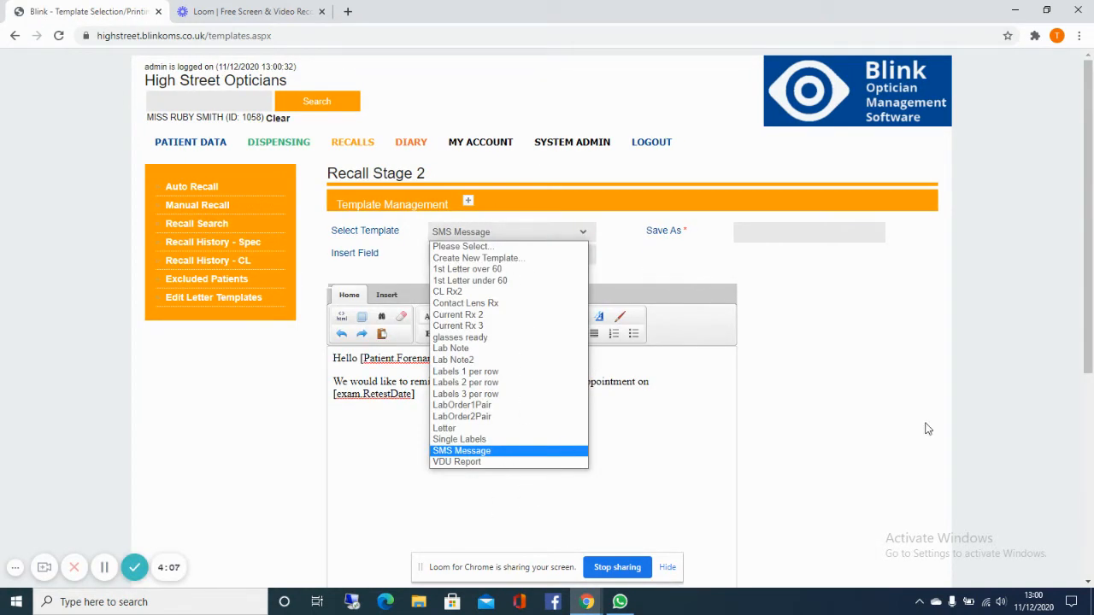
{"action": "left_click", "coordinate": [828, 381]}
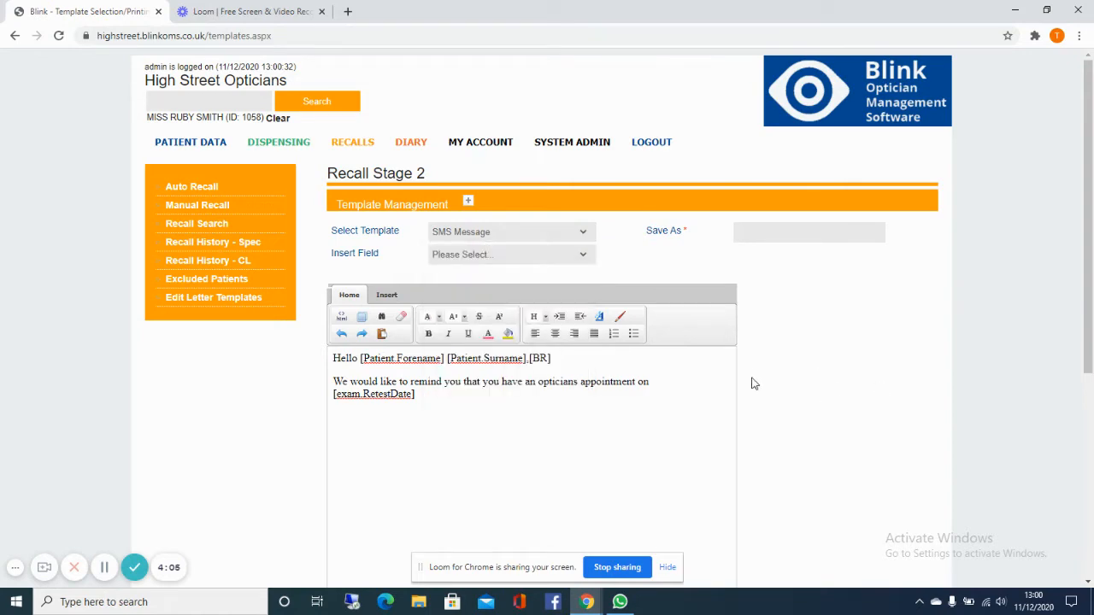
Step: Send the patient's message as an SMS text marked as being sent for clinical reasons, and acknowledge the notice
{"action": "scroll", "coordinate": [752, 384], "scroll_direction": "down", "scroll_amount": 5}
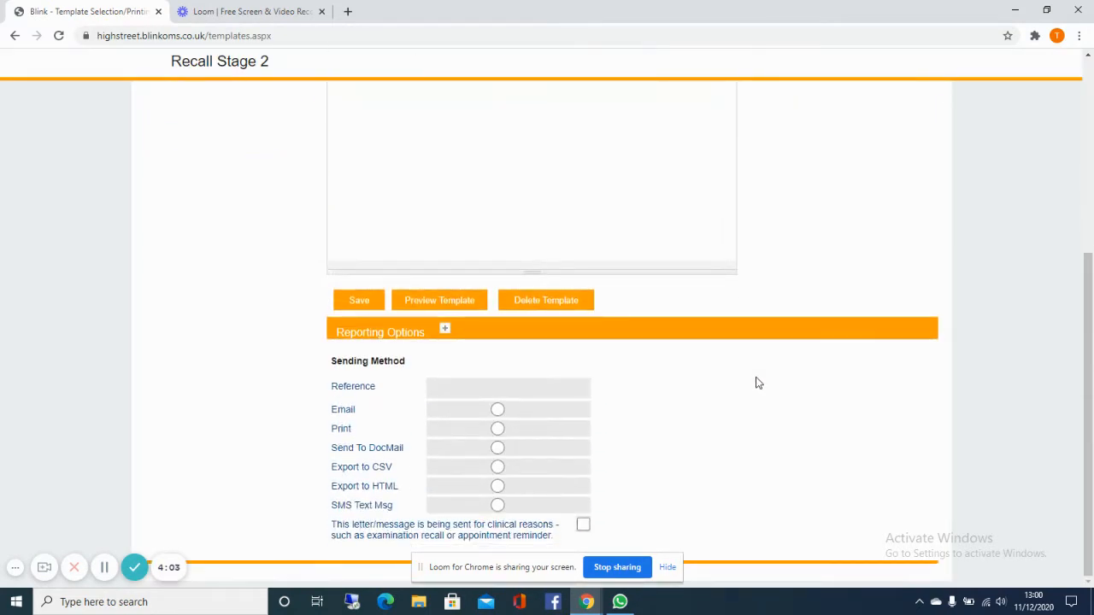
{"action": "left_click", "coordinate": [498, 506]}
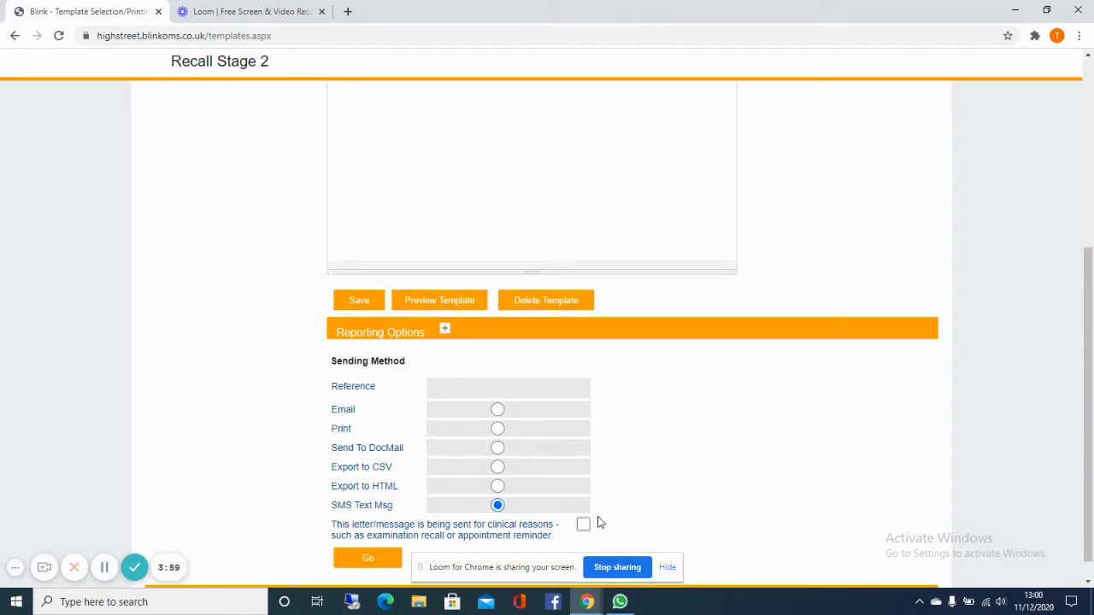
{"action": "left_click", "coordinate": [582, 525]}
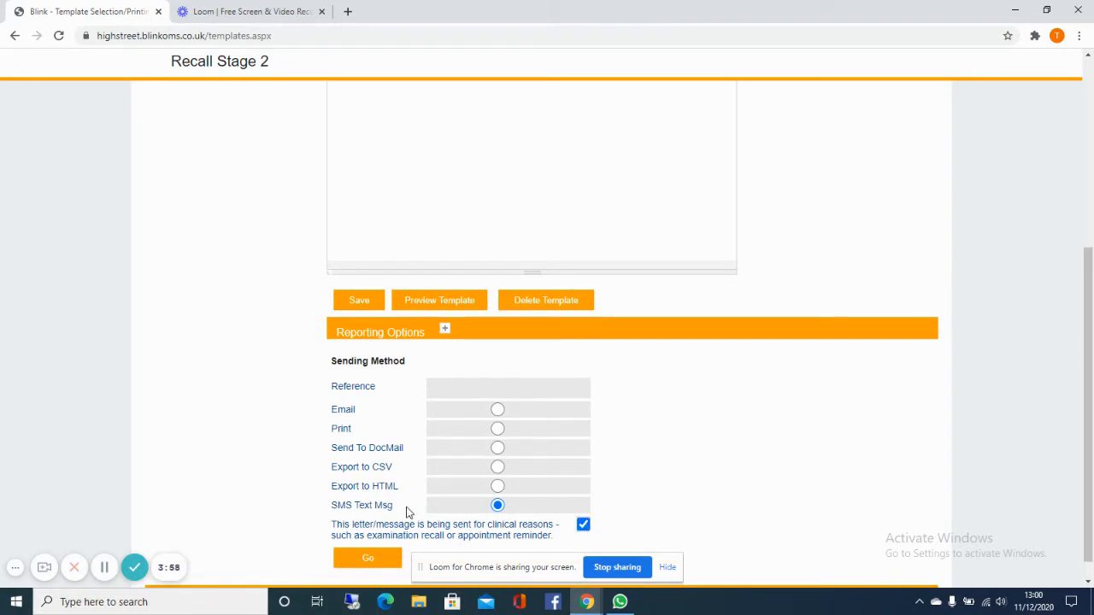
{"action": "left_click", "coordinate": [376, 555]}
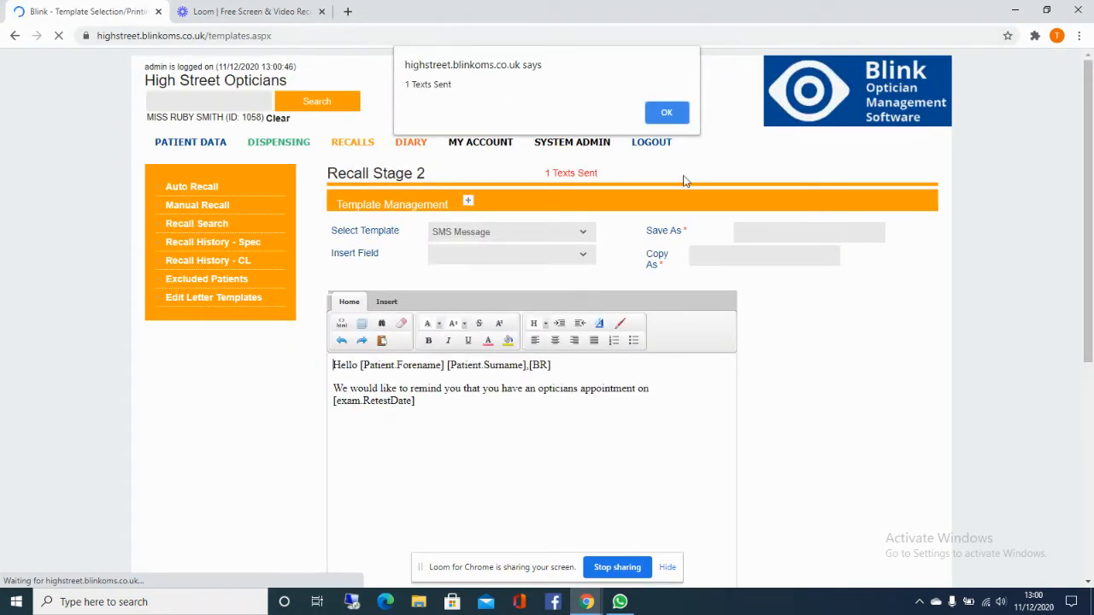
{"action": "left_click", "coordinate": [667, 114]}
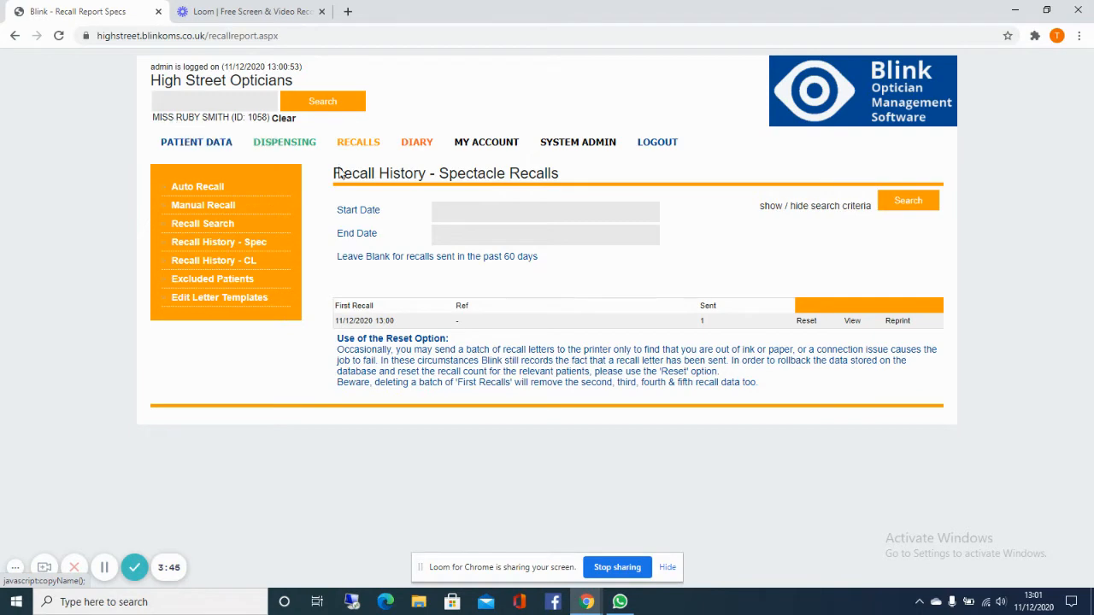
Step: Start a new dispense for the selected patient and add the £45 Private Eye Test
{"action": "left_click", "coordinate": [293, 150]}
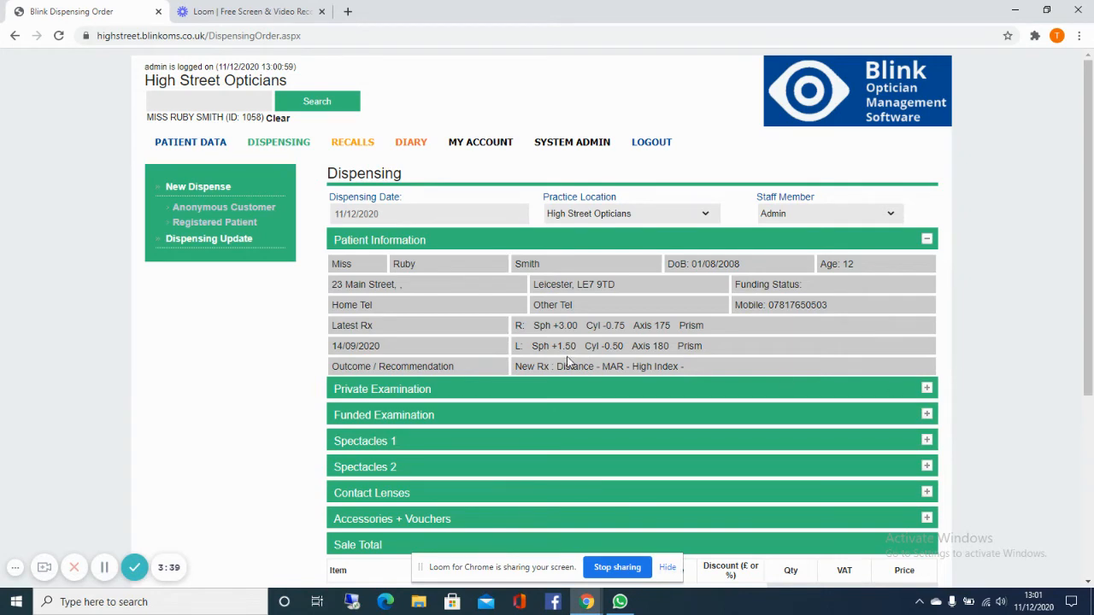
{"action": "scroll", "coordinate": [475, 320], "scroll_direction": "down", "scroll_amount": 2}
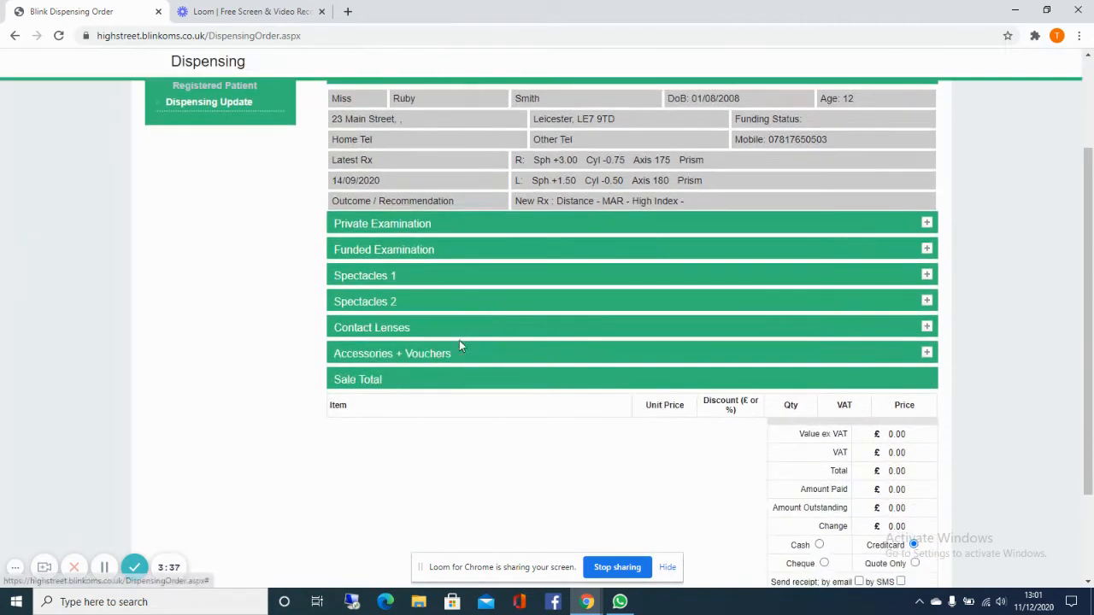
{"action": "left_click", "coordinate": [373, 225]}
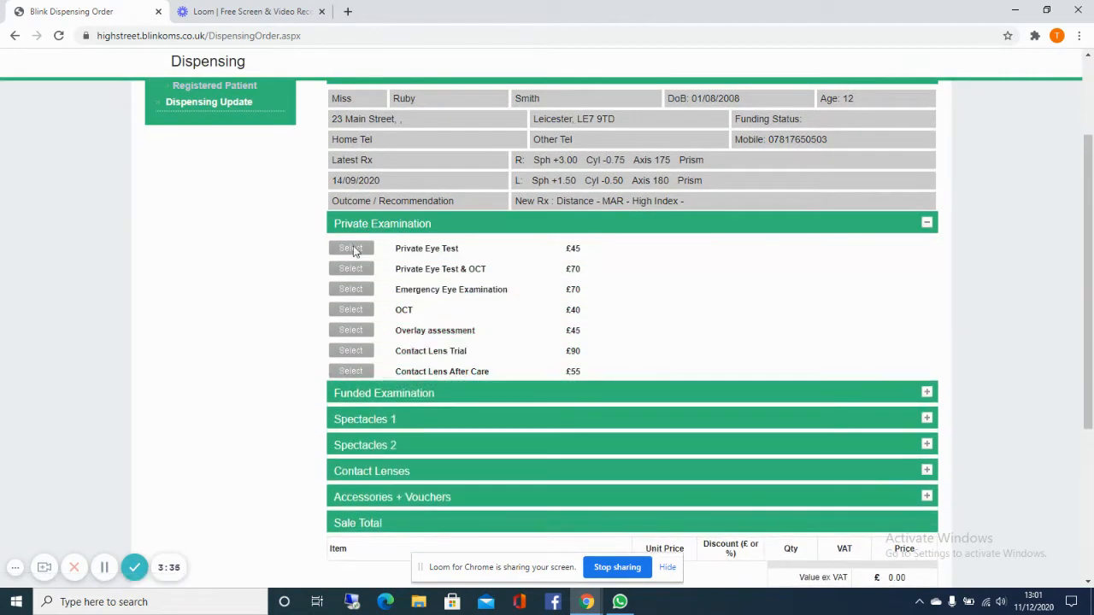
{"action": "left_click", "coordinate": [352, 249]}
Step: Place the eye test order with its receipt sent by SMS, and acknowledge the notice
{"action": "scroll", "coordinate": [782, 313], "scroll_direction": "down", "scroll_amount": 3}
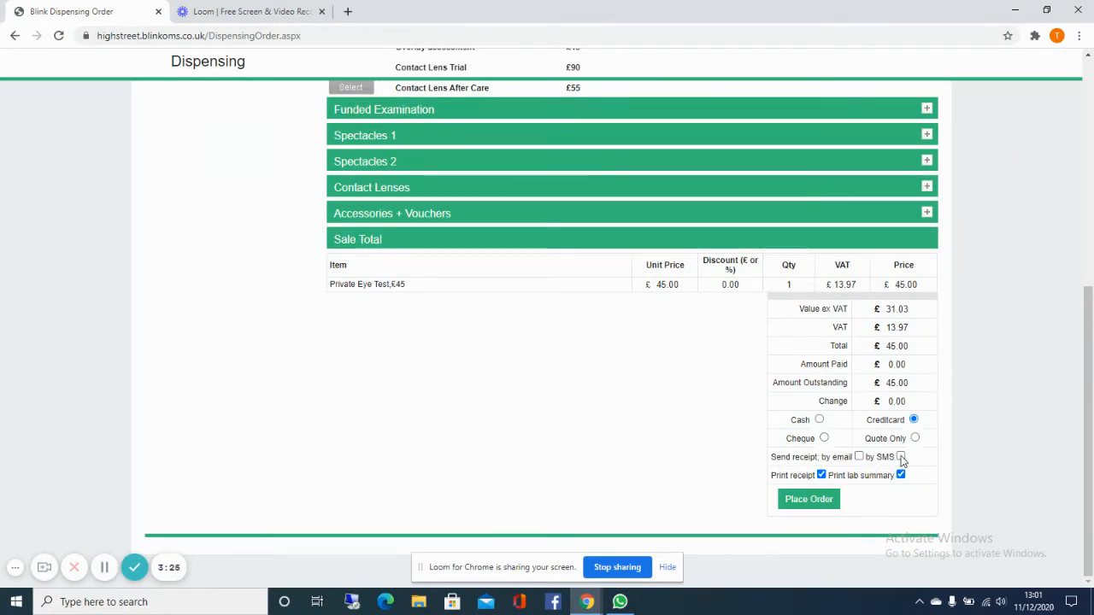
{"action": "left_click", "coordinate": [900, 457]}
{"action": "left_click", "coordinate": [829, 506]}
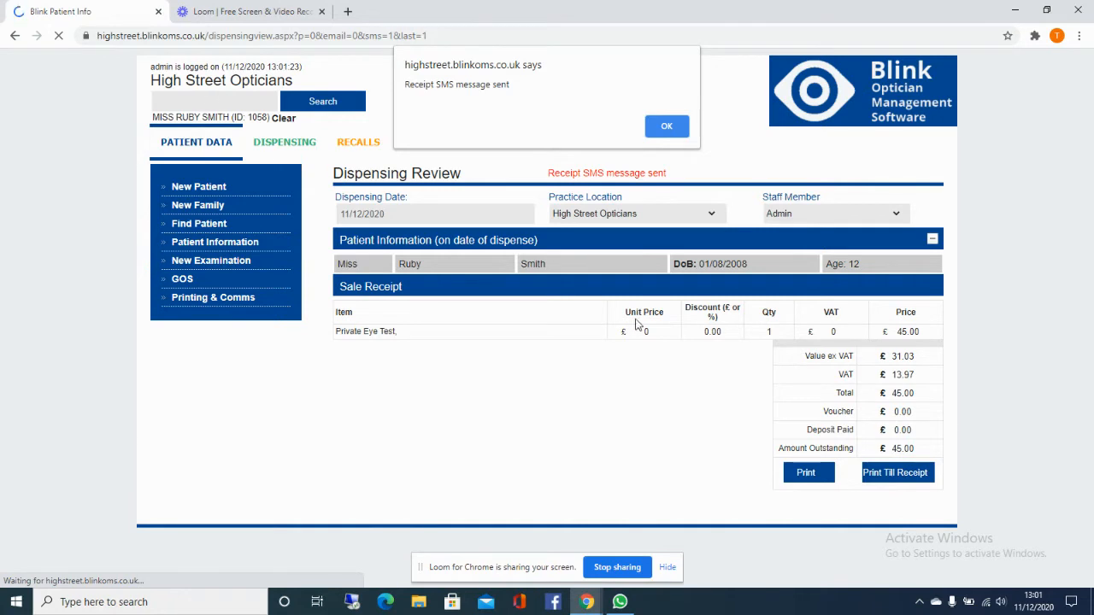
{"action": "left_click", "coordinate": [665, 125]}
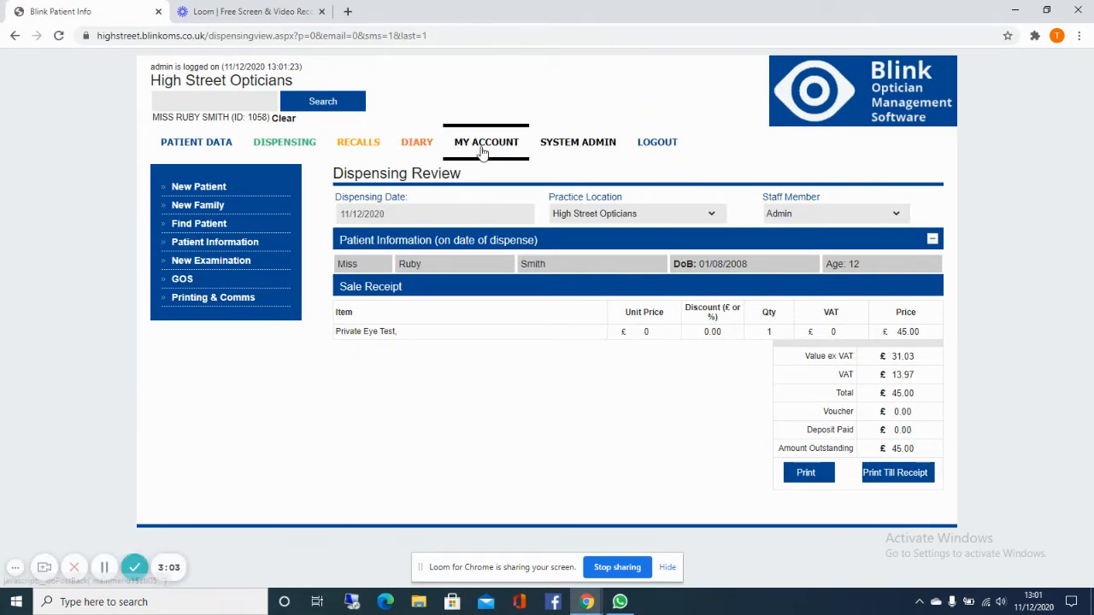
Step: Start a manual recall with Full Examination Due set to First Recall Letter
{"action": "left_click", "coordinate": [354, 143]}
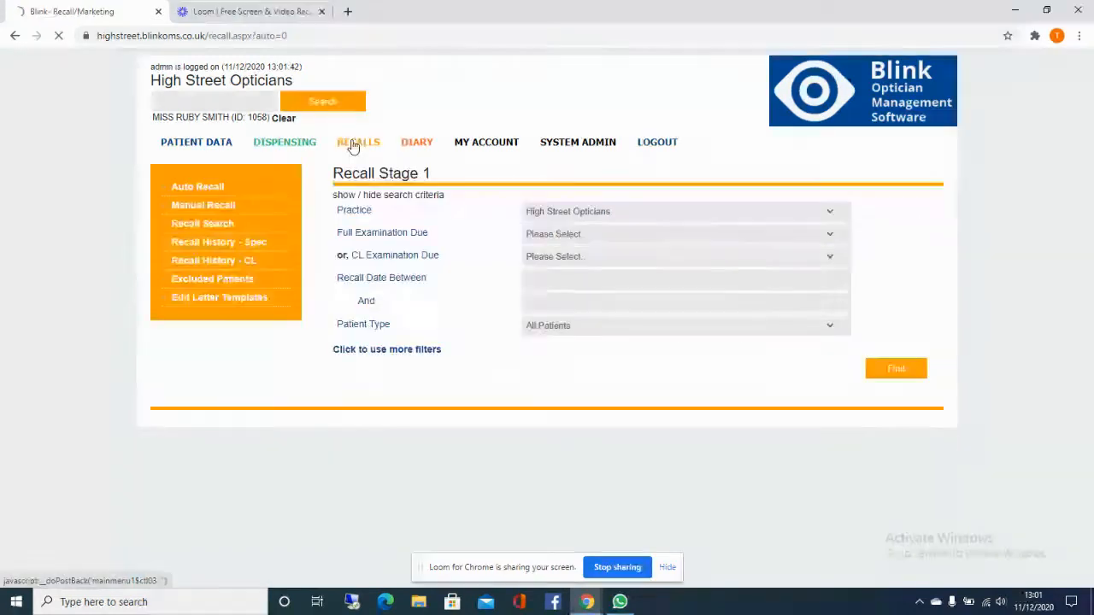
{"action": "left_click", "coordinate": [215, 211]}
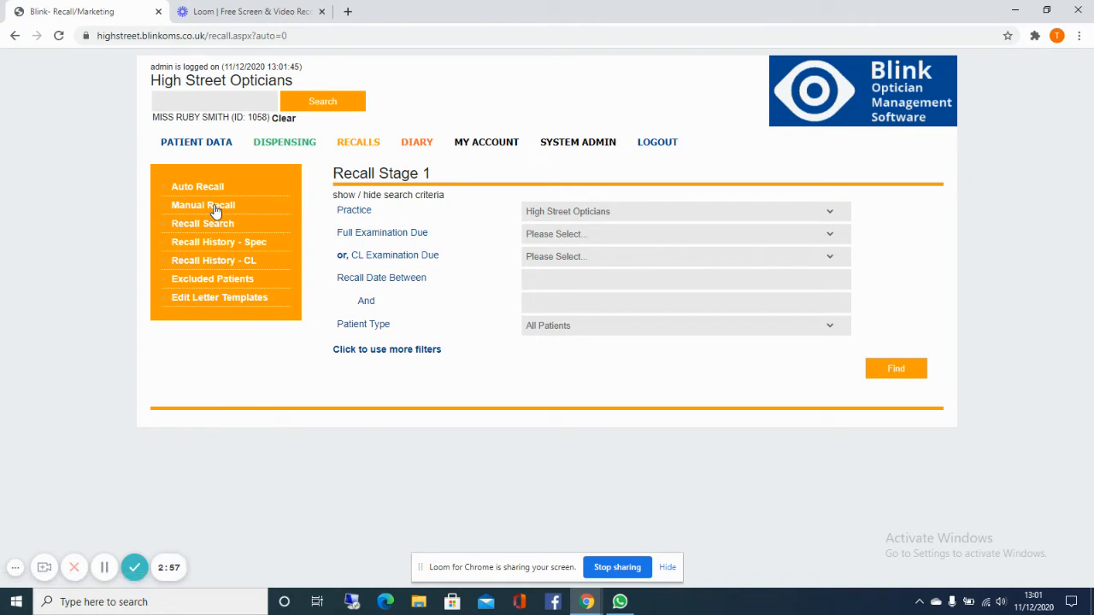
{"action": "left_click", "coordinate": [665, 234]}
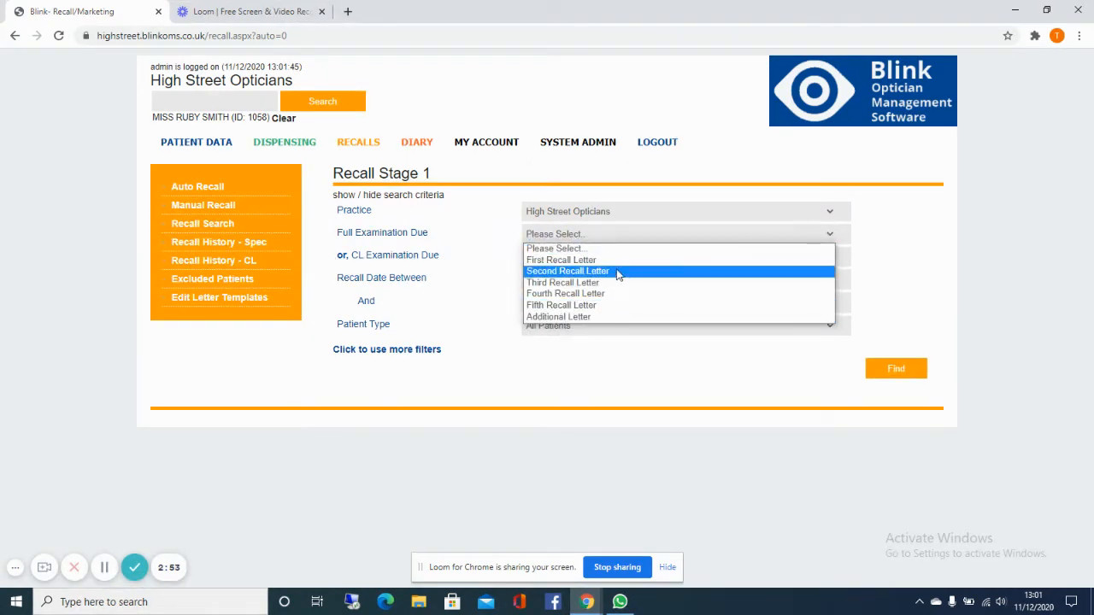
{"action": "left_click", "coordinate": [586, 260]}
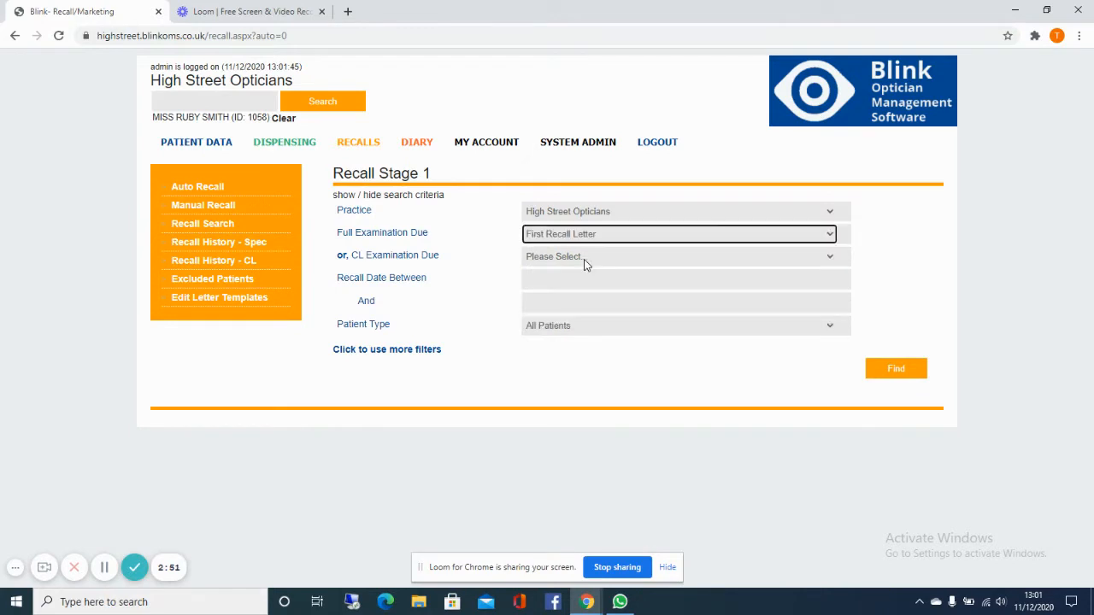
Step: Set the recall date range from 01/12/2020 to 30/12/2021 and find the matching patients
{"action": "left_click", "coordinate": [564, 281]}
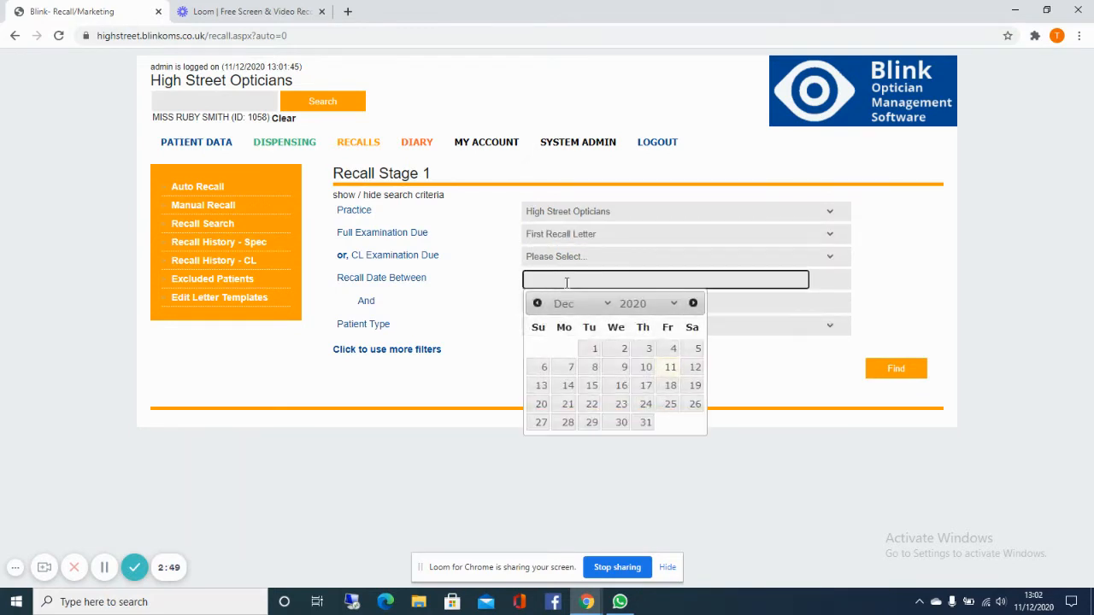
{"action": "left_click", "coordinate": [594, 350]}
{"action": "left_click", "coordinate": [576, 301]}
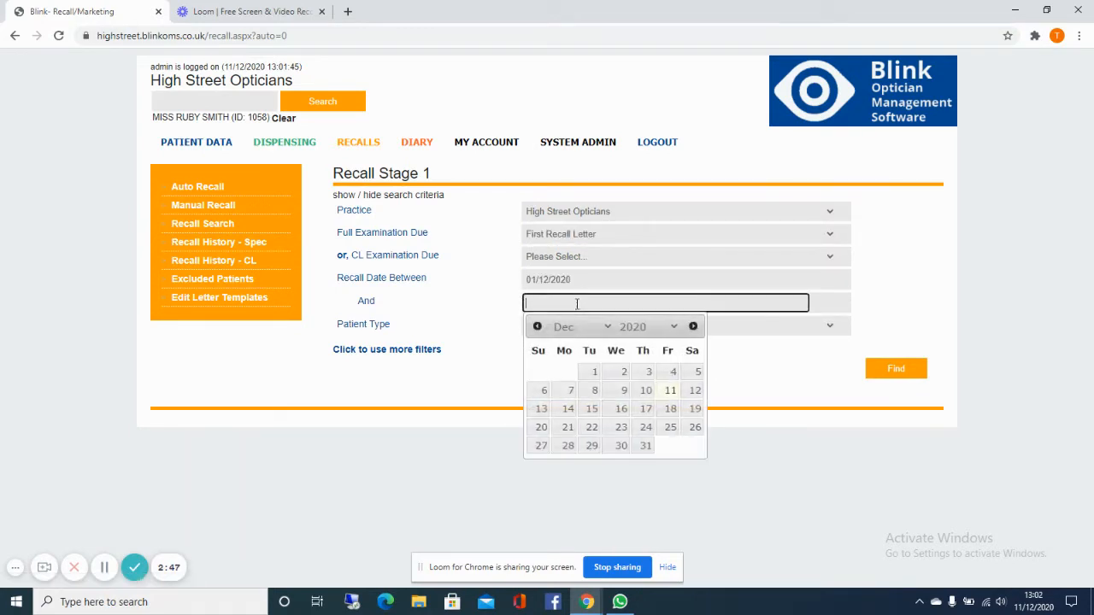
{"action": "left_click", "coordinate": [621, 446]}
{"action": "left_click", "coordinate": [648, 302]}
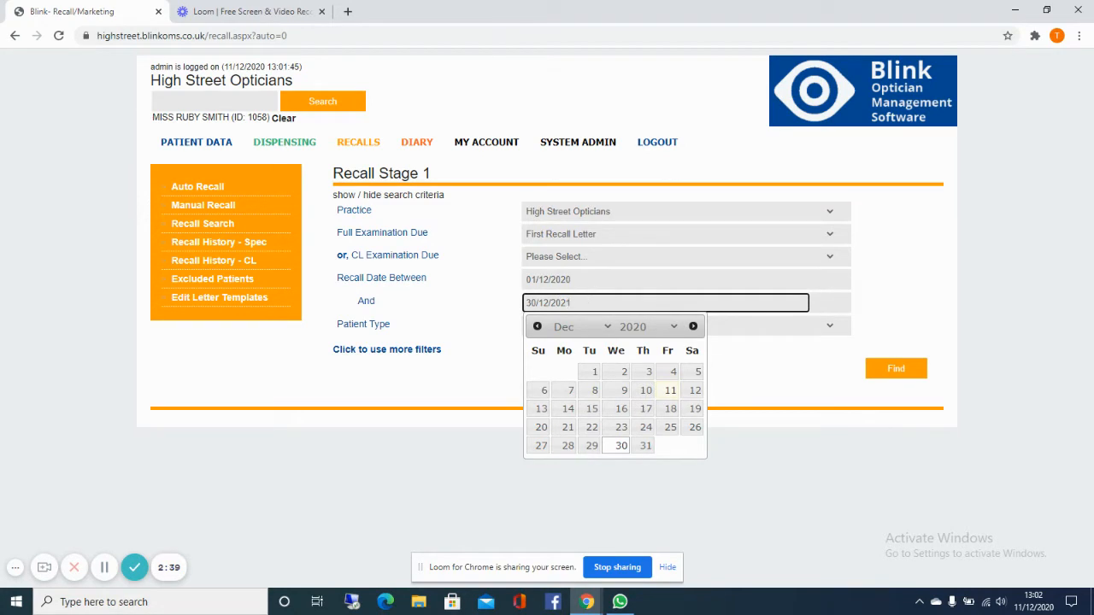
{"action": "left_click", "coordinate": [752, 462]}
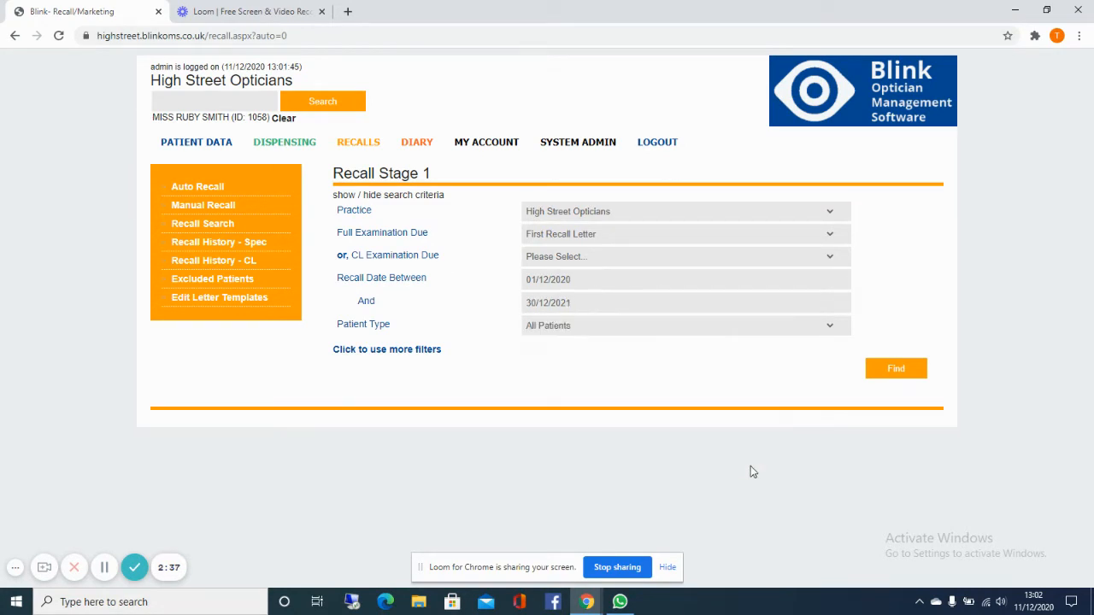
{"action": "left_click", "coordinate": [871, 369]}
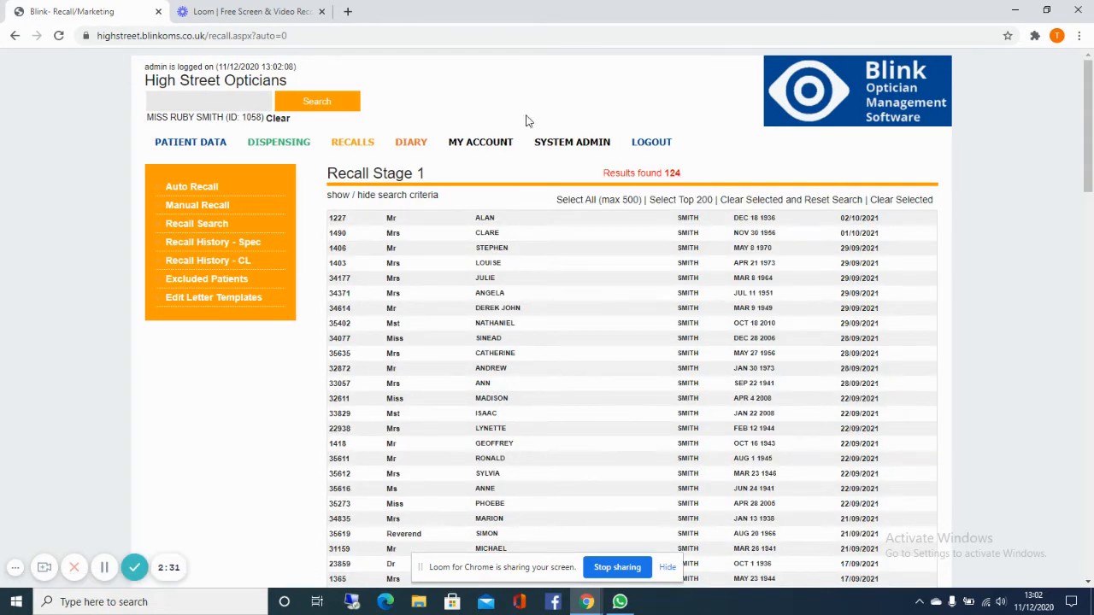
Step: Select all patients in the recall results and proceed to recall stage 2
{"action": "left_click", "coordinate": [579, 202]}
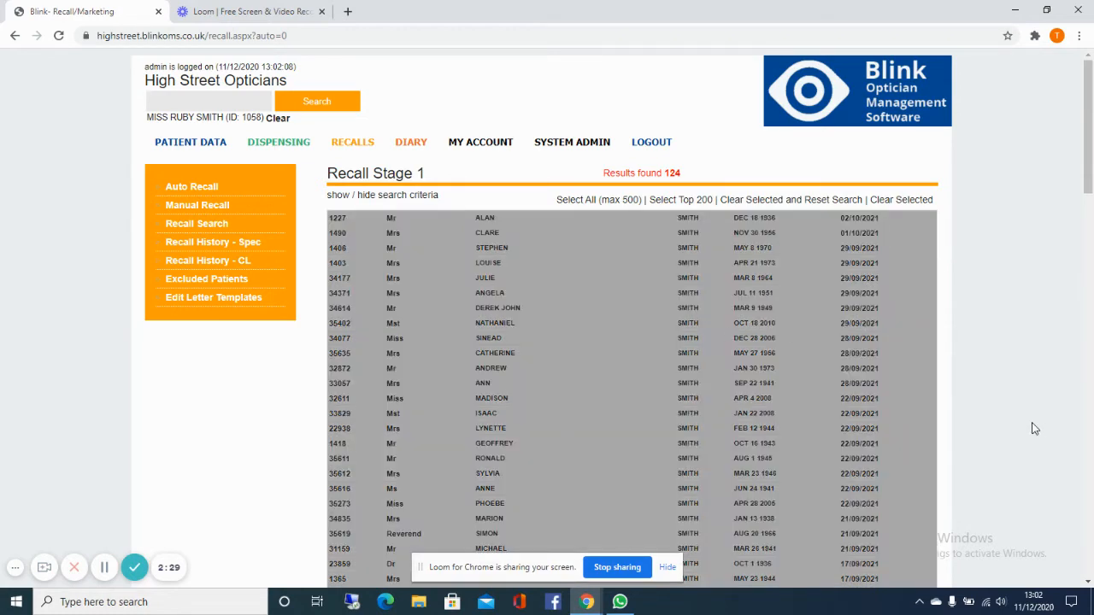
{"action": "scroll", "coordinate": [831, 409], "scroll_direction": "down", "scroll_amount": 18}
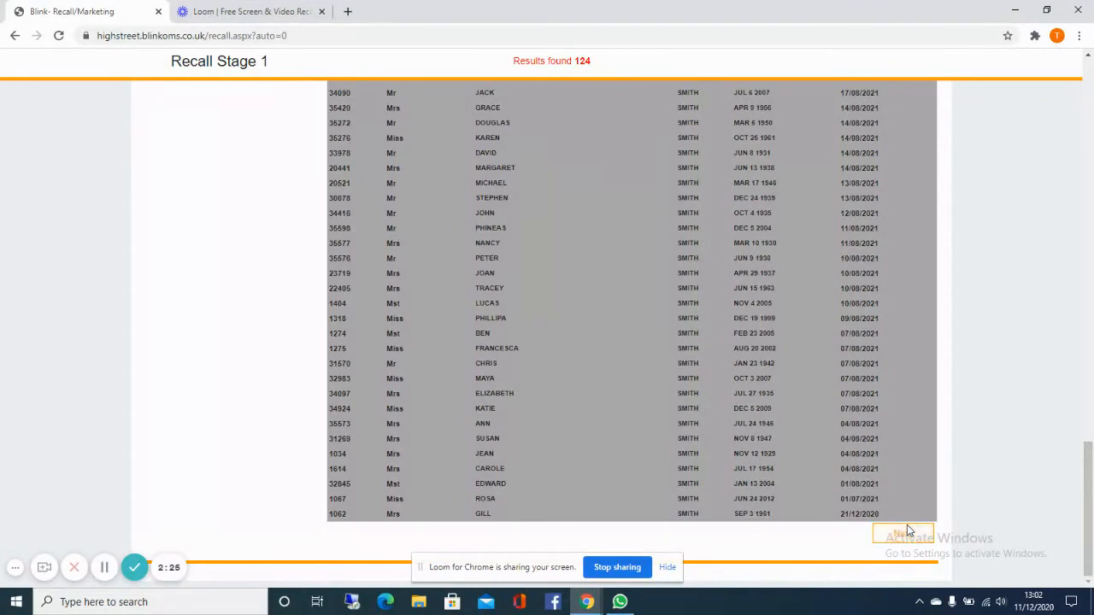
{"action": "left_click", "coordinate": [904, 533]}
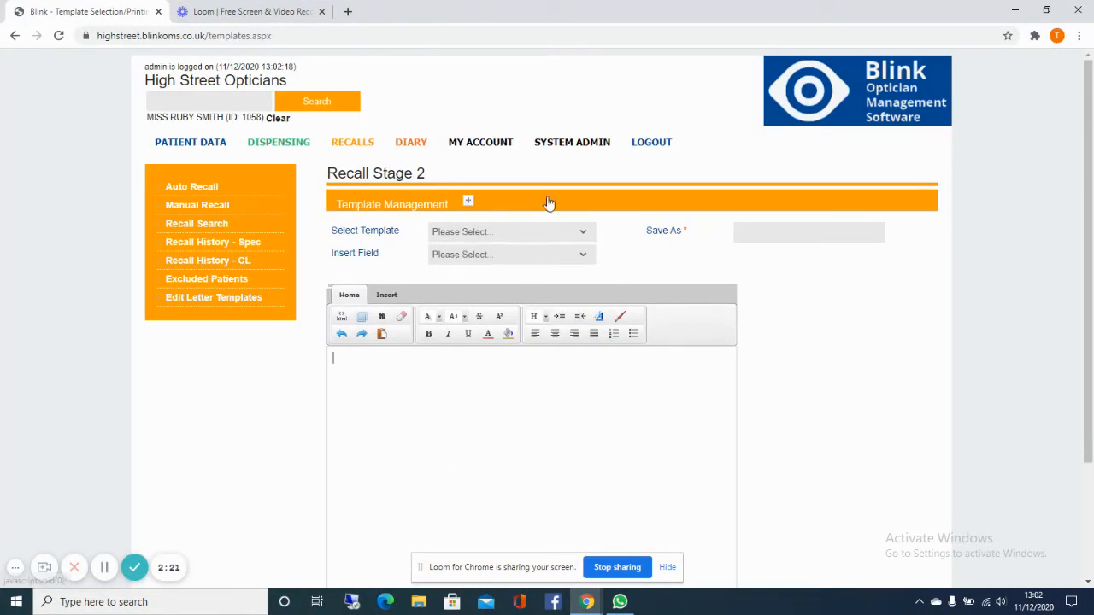
Step: Load the SMS Message template for the group recall and review its wording
{"action": "left_click", "coordinate": [541, 232]}
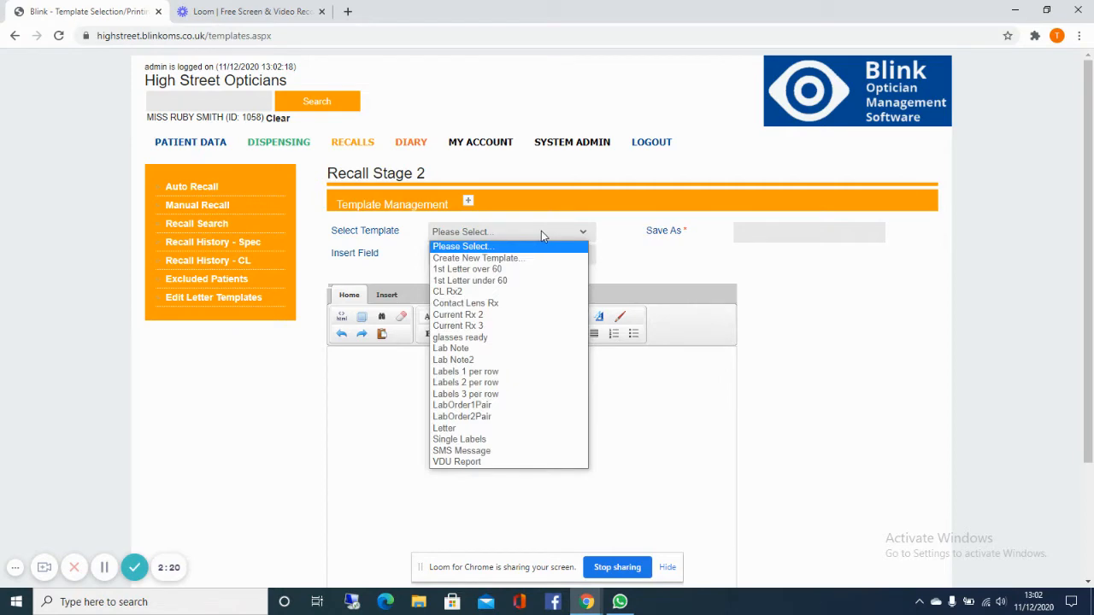
{"action": "left_click", "coordinate": [523, 451]}
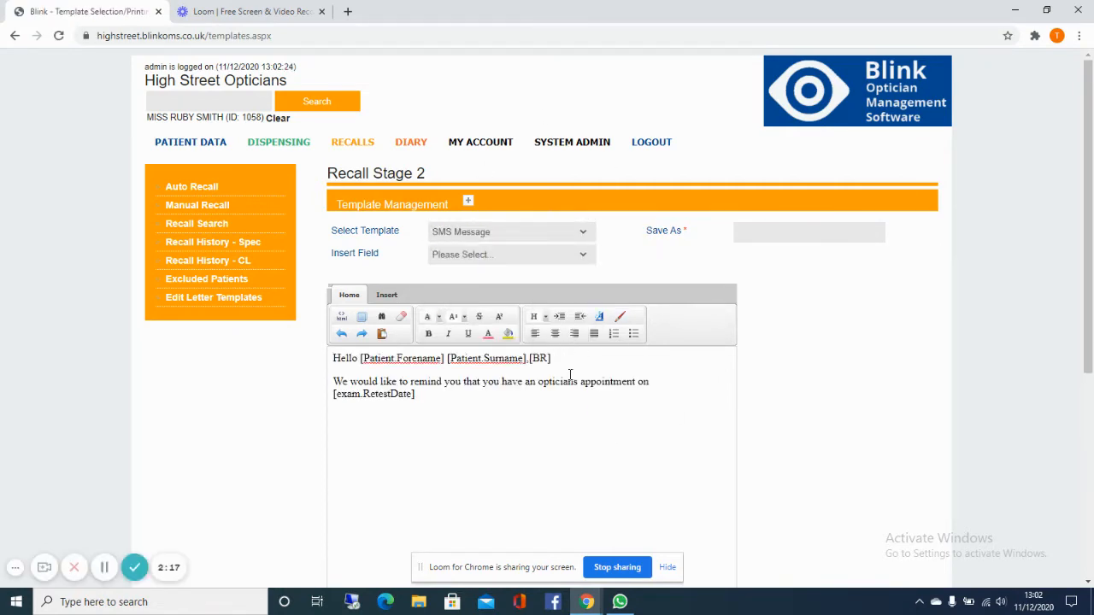
{"action": "scroll", "coordinate": [828, 390], "scroll_direction": "down", "scroll_amount": 5}
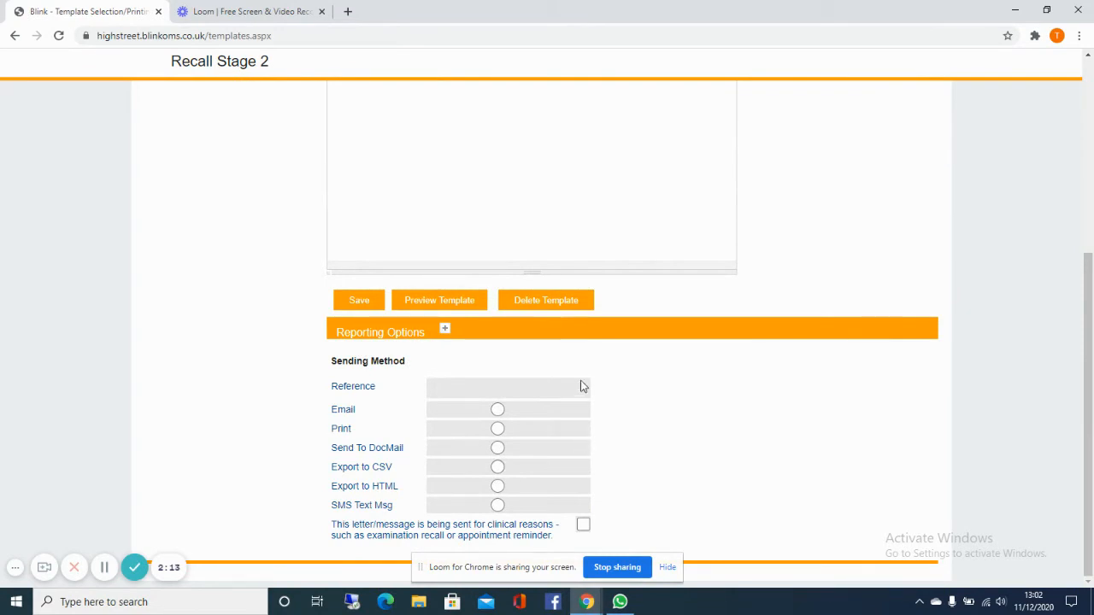
{"action": "scroll", "coordinate": [579, 384], "scroll_direction": "up", "scroll_amount": 5}
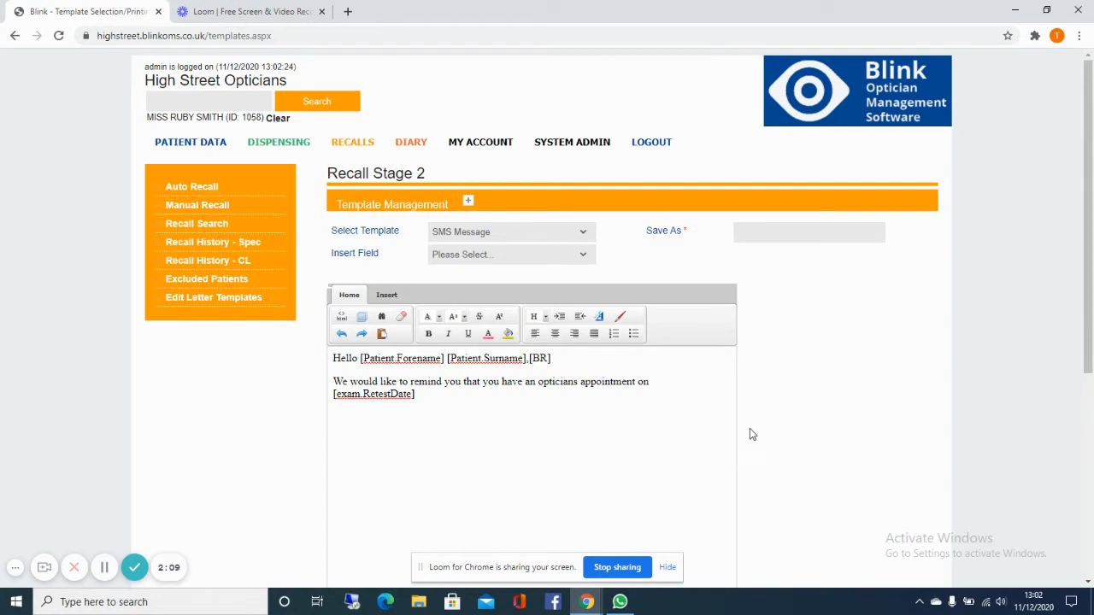
Step: Set the group recall's sending method to SMS Text Msg and mark it as sent for clinical reasons
{"action": "scroll", "coordinate": [749, 435], "scroll_direction": "down", "scroll_amount": 5}
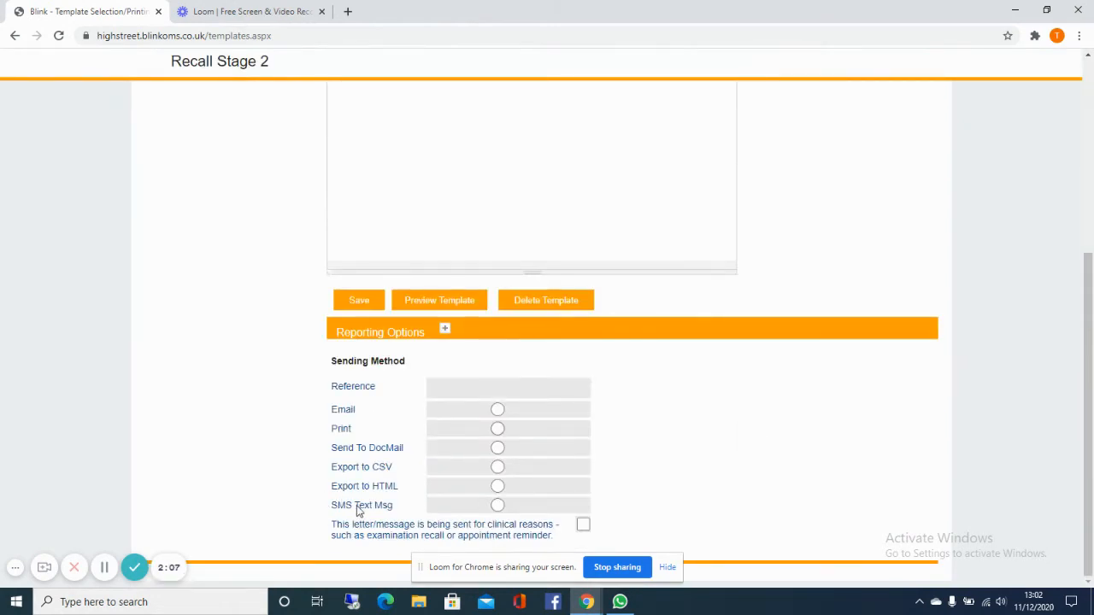
{"action": "left_click", "coordinate": [498, 506]}
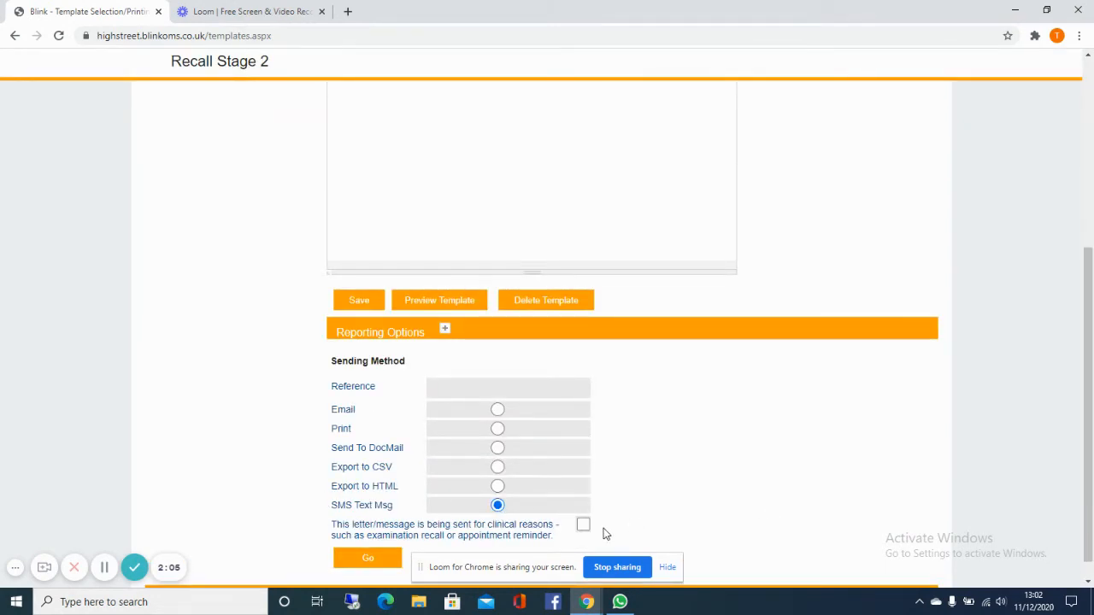
{"action": "left_click", "coordinate": [581, 526]}
{"action": "left_click", "coordinate": [366, 560]}
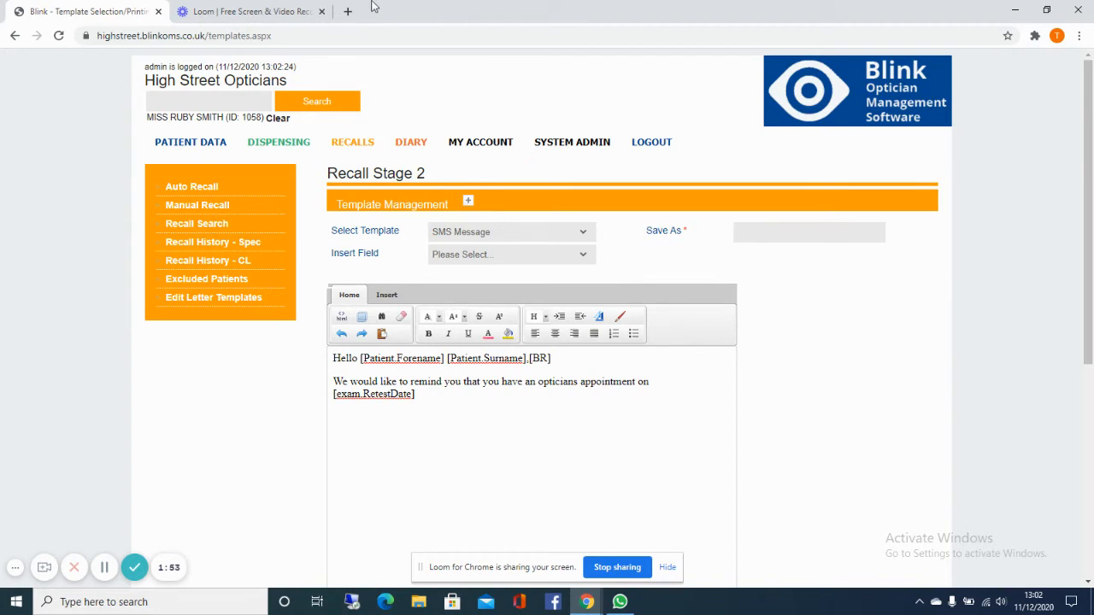
Step: Open the auto recall settings for editing and review the spec recall schedules of the different patient types
{"action": "left_click", "coordinate": [187, 186]}
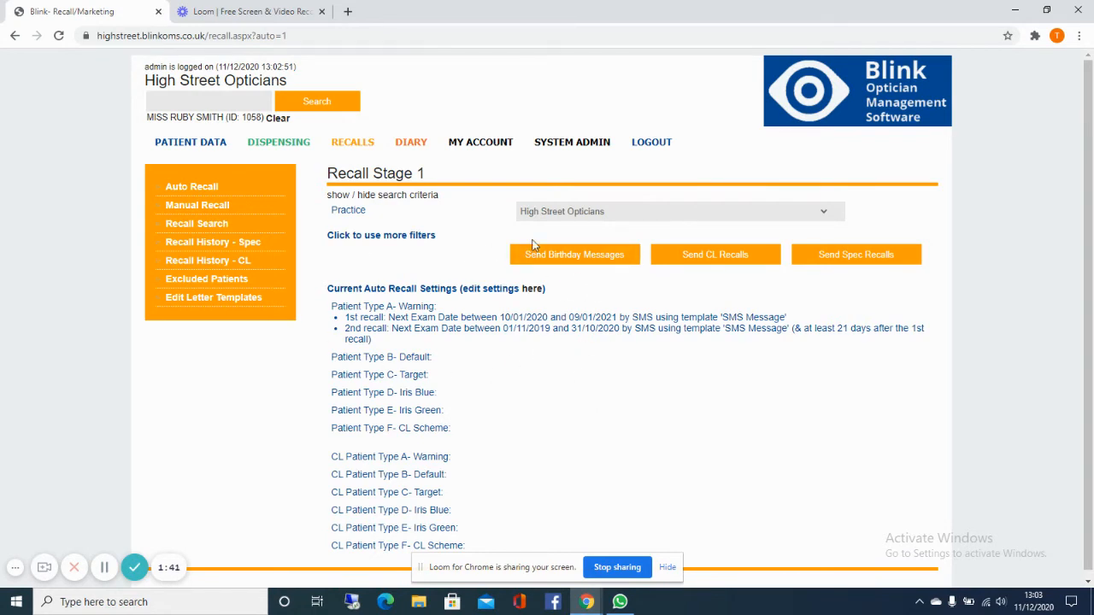
{"action": "left_click", "coordinate": [538, 291]}
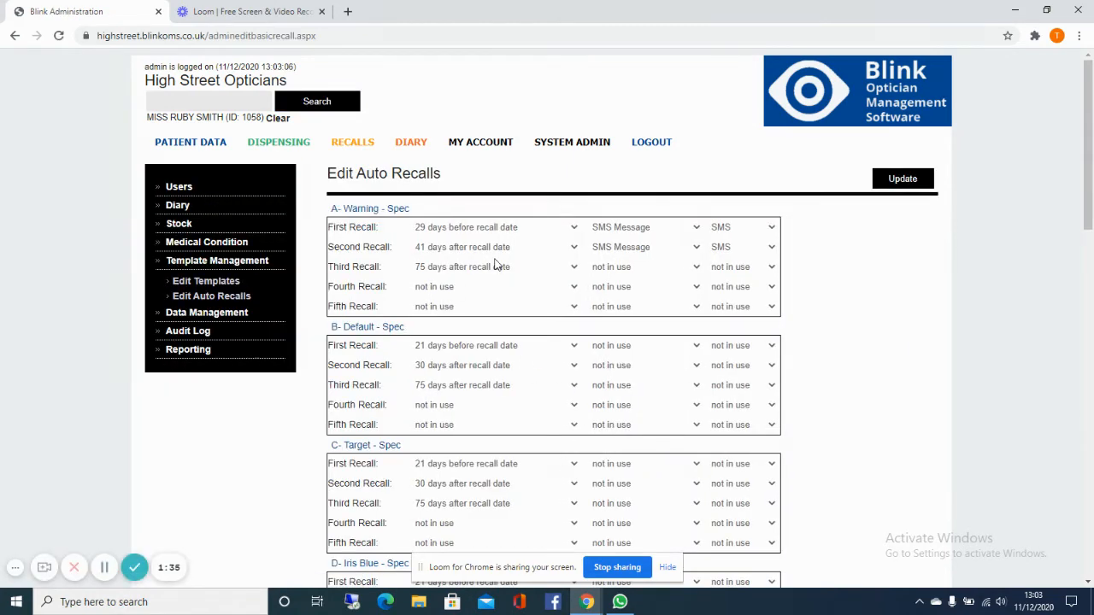
{"action": "scroll", "coordinate": [496, 266], "scroll_direction": "down", "scroll_amount": 12}
{"action": "scroll", "coordinate": [495, 267], "scroll_direction": "up", "scroll_amount": 9}
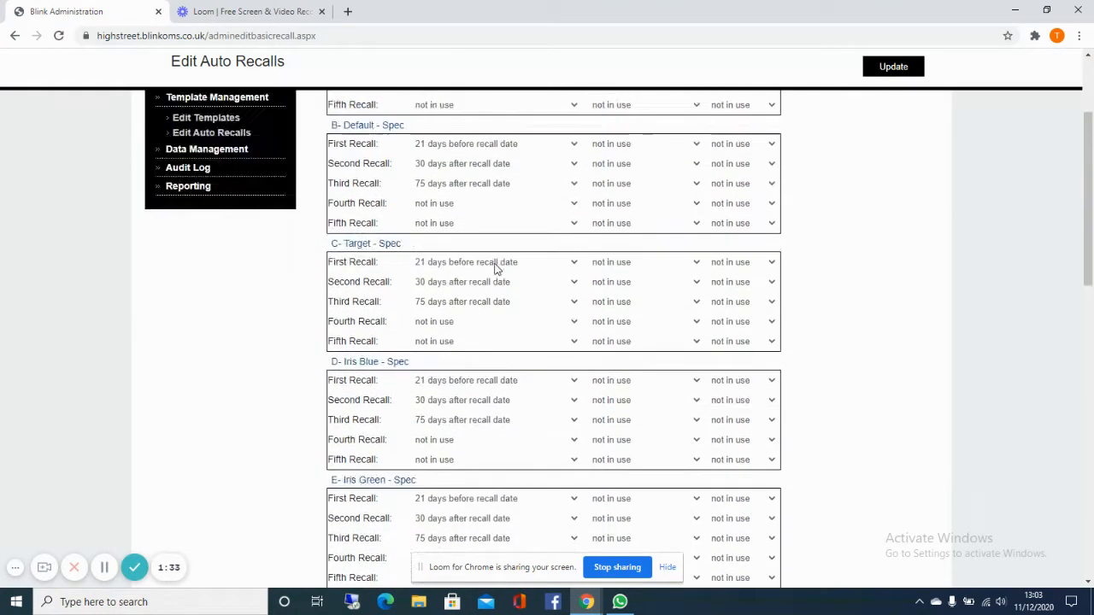
{"action": "scroll", "coordinate": [496, 268], "scroll_direction": "up", "scroll_amount": 3}
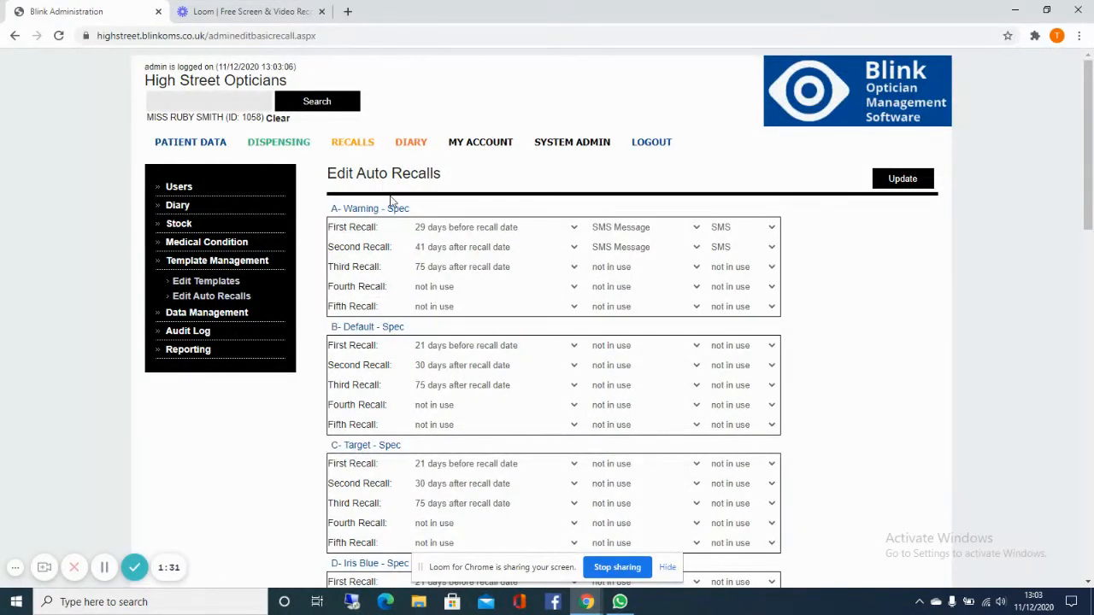
Step: Set the first recall for A- Warning - Spec to 20 days before recall date, save it, and return to the auto recall overview
{"action": "left_click", "coordinate": [576, 230]}
{"action": "left_click_drag", "start_coordinate": [575, 270], "coordinate": [540, 222]}
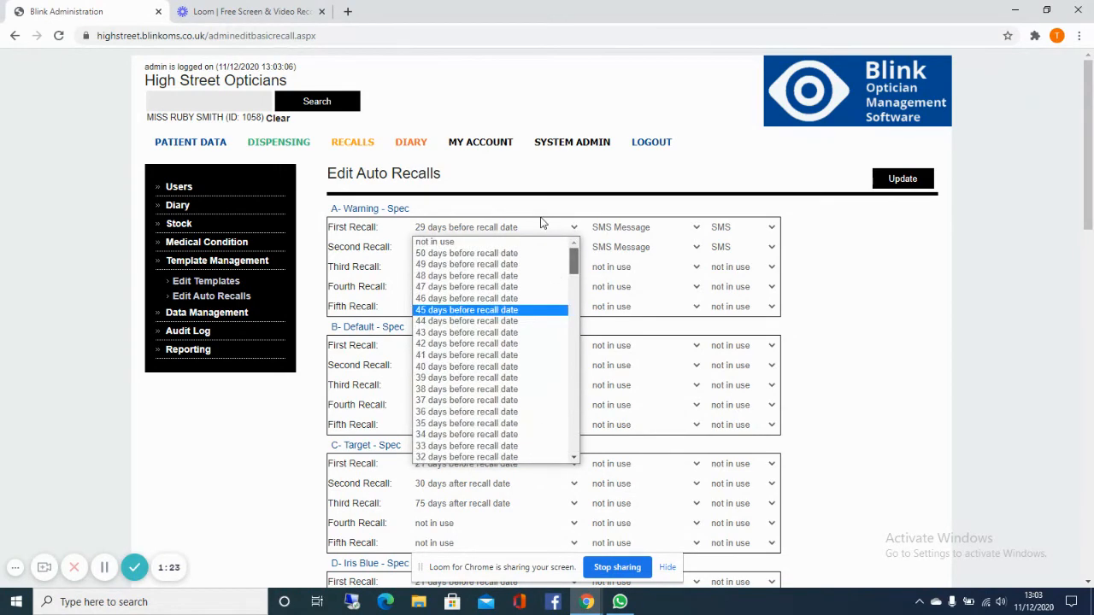
{"action": "scroll", "coordinate": [543, 282], "scroll_direction": "down", "scroll_amount": 3}
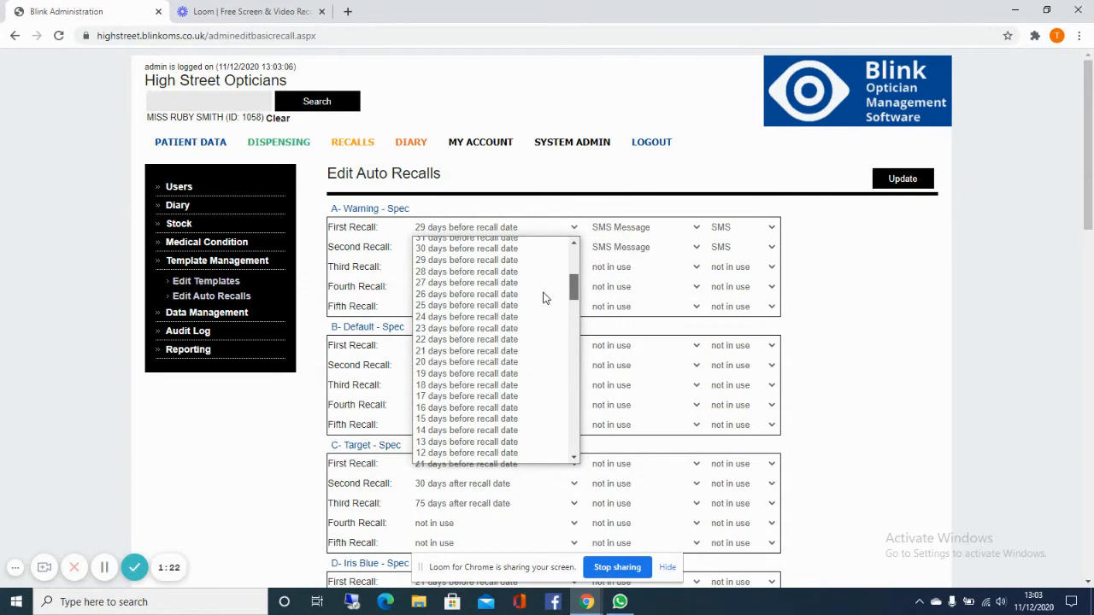
{"action": "left_click", "coordinate": [509, 364]}
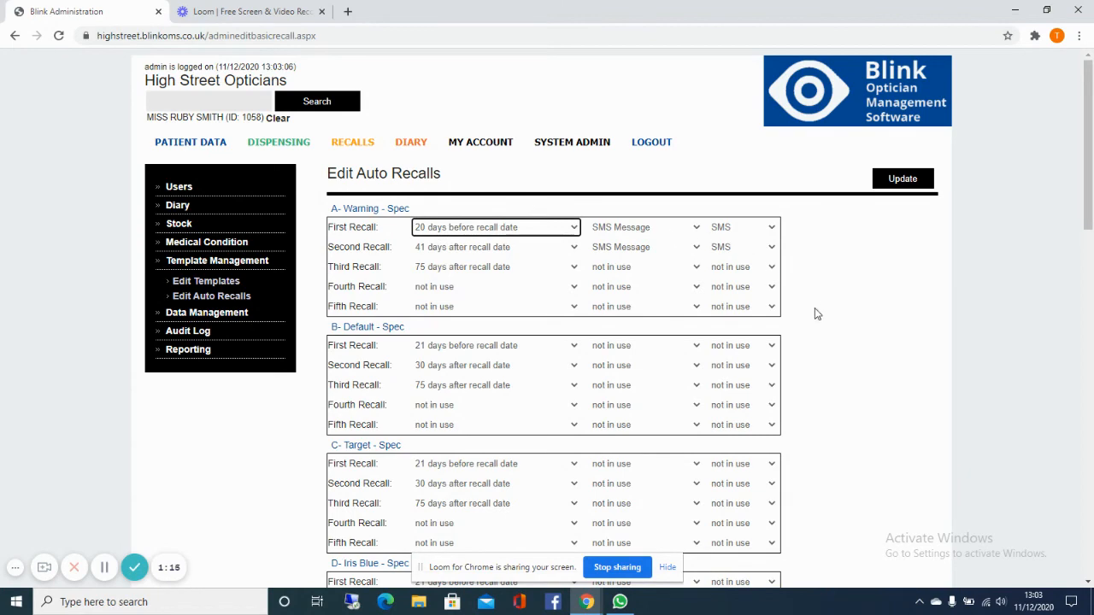
{"action": "scroll", "coordinate": [816, 314], "scroll_direction": "down", "scroll_amount": 5}
{"action": "scroll", "coordinate": [815, 313], "scroll_direction": "up", "scroll_amount": 5}
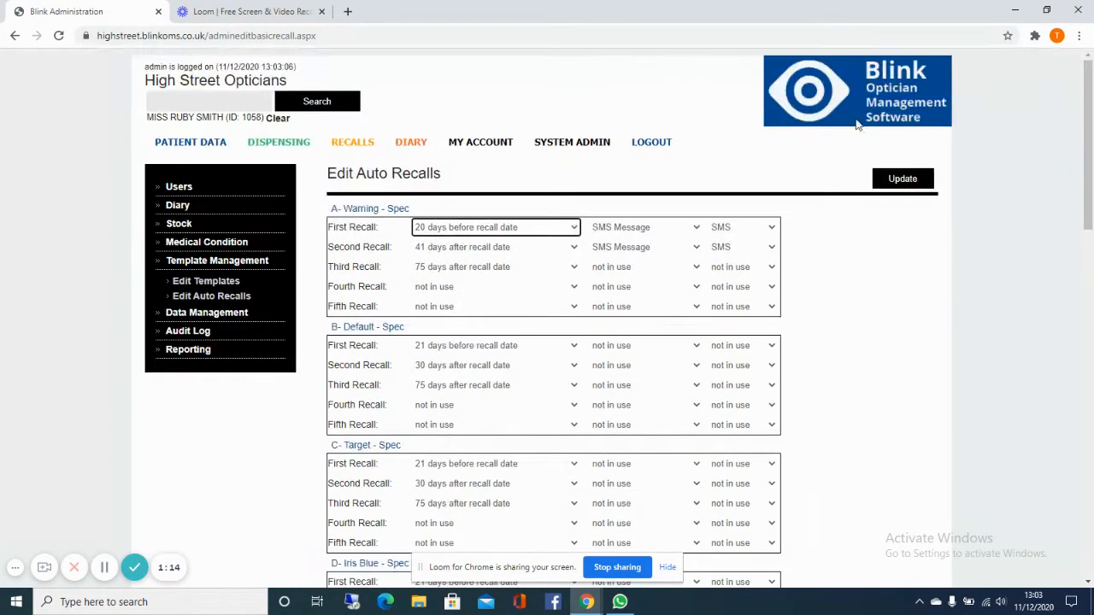
{"action": "left_click", "coordinate": [902, 180]}
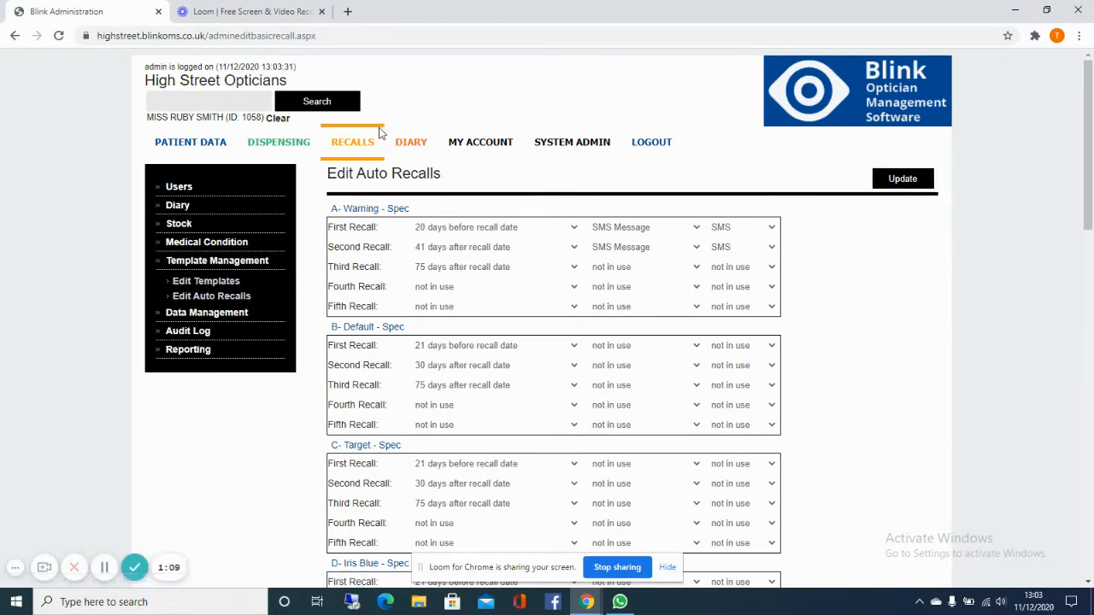
{"action": "left_click", "coordinate": [351, 147]}
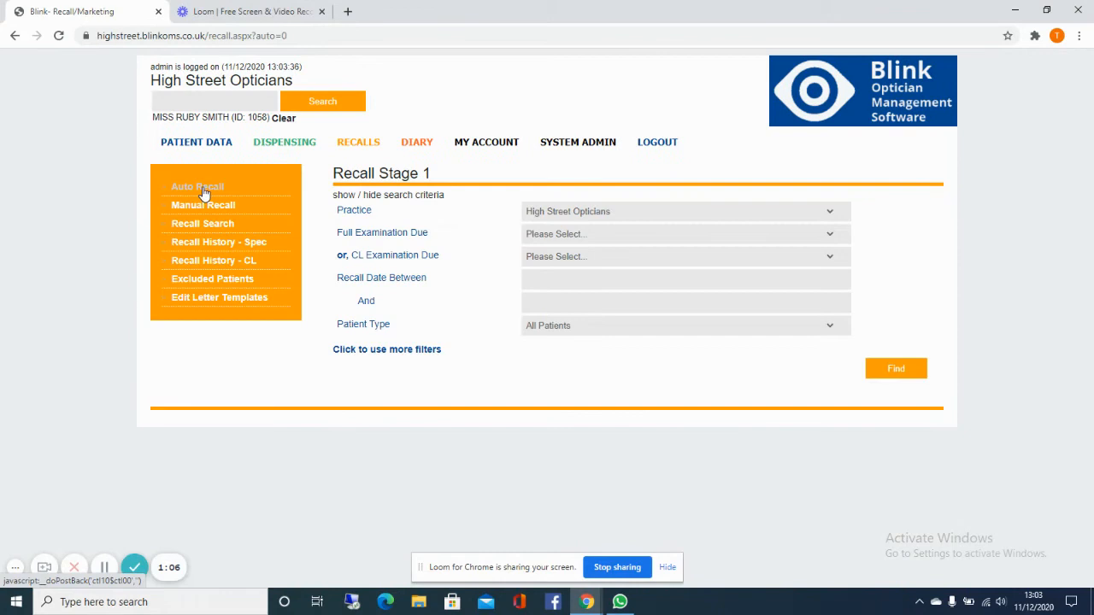
{"action": "left_click", "coordinate": [203, 192]}
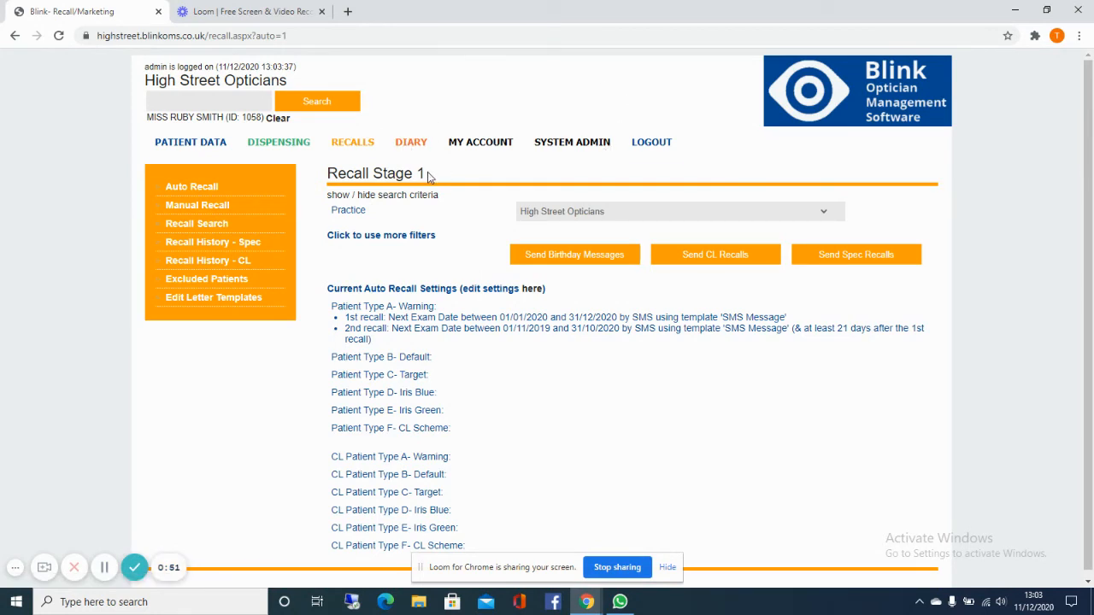
Step: Open the Appointment Info report in system administration and search for appointments with clinic date 12/12/2020
{"action": "left_click", "coordinate": [558, 146]}
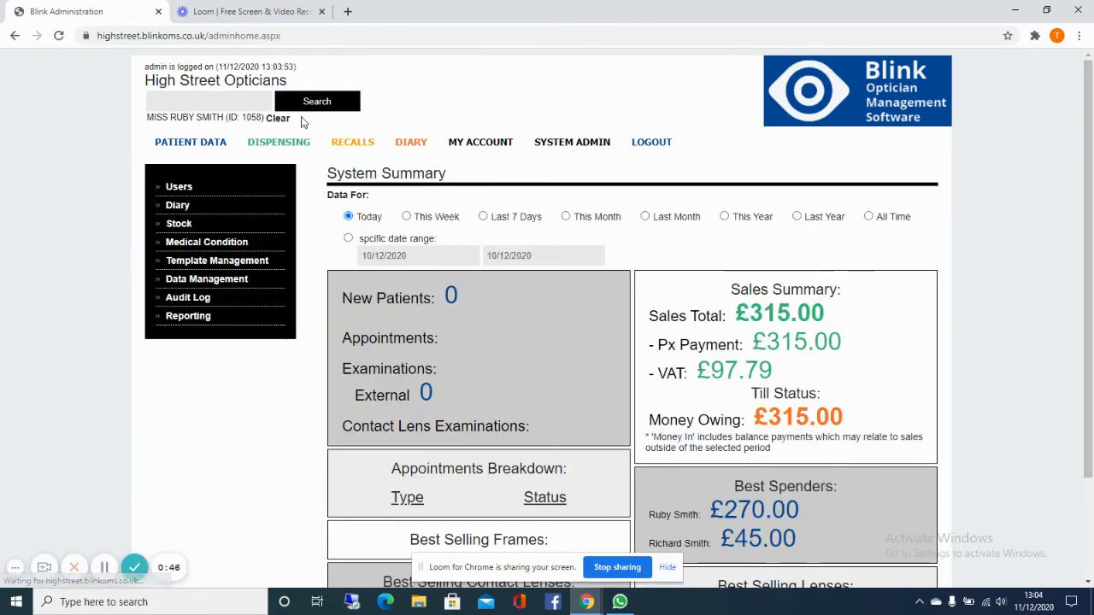
{"action": "left_click", "coordinate": [205, 318]}
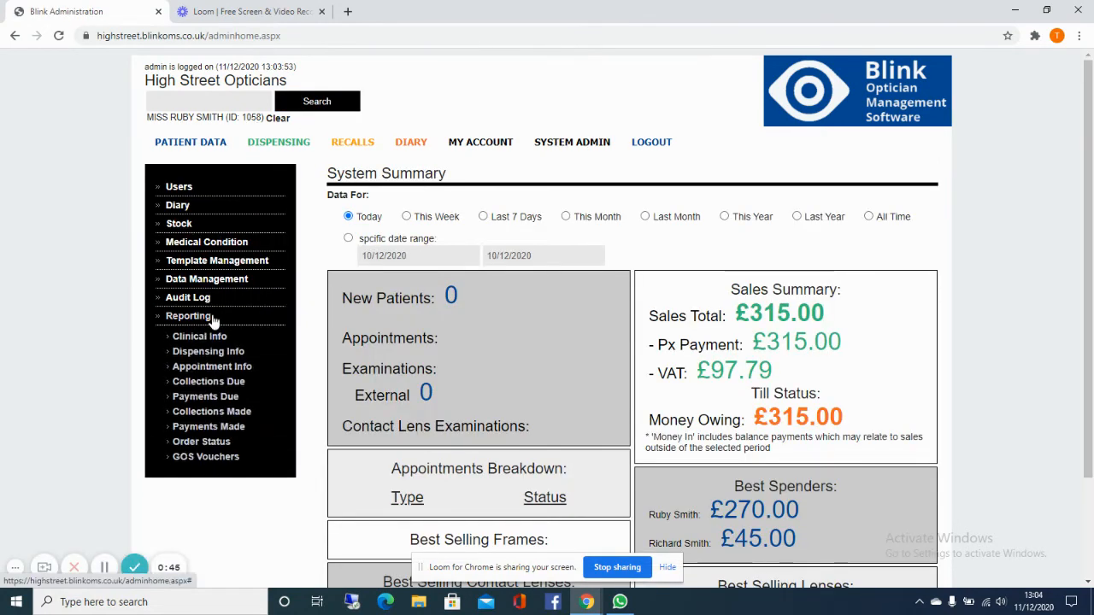
{"action": "left_click", "coordinate": [209, 368]}
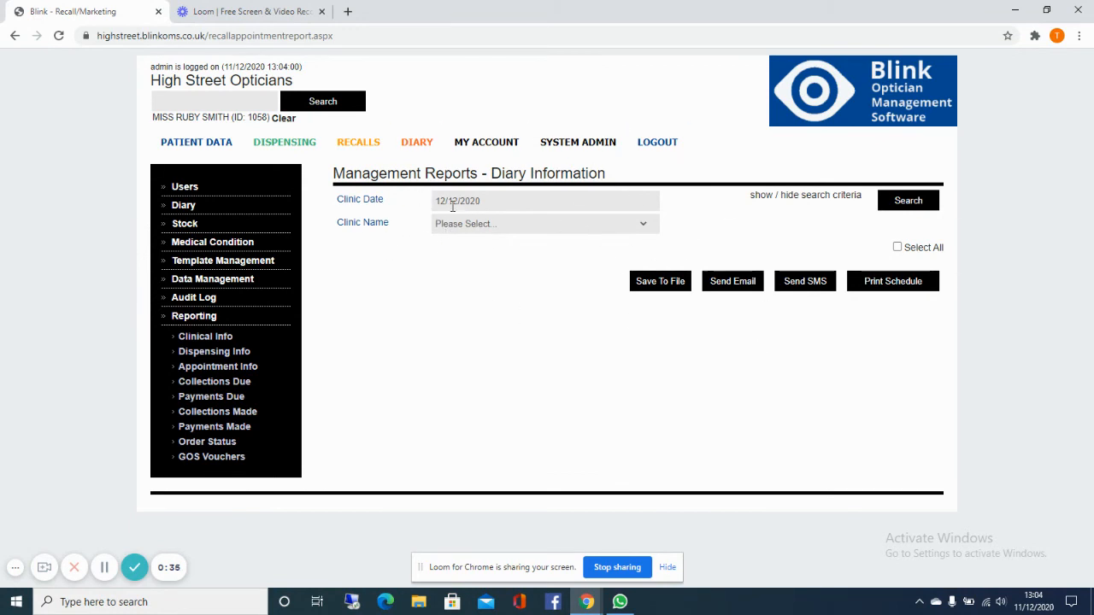
{"action": "left_click", "coordinate": [899, 202]}
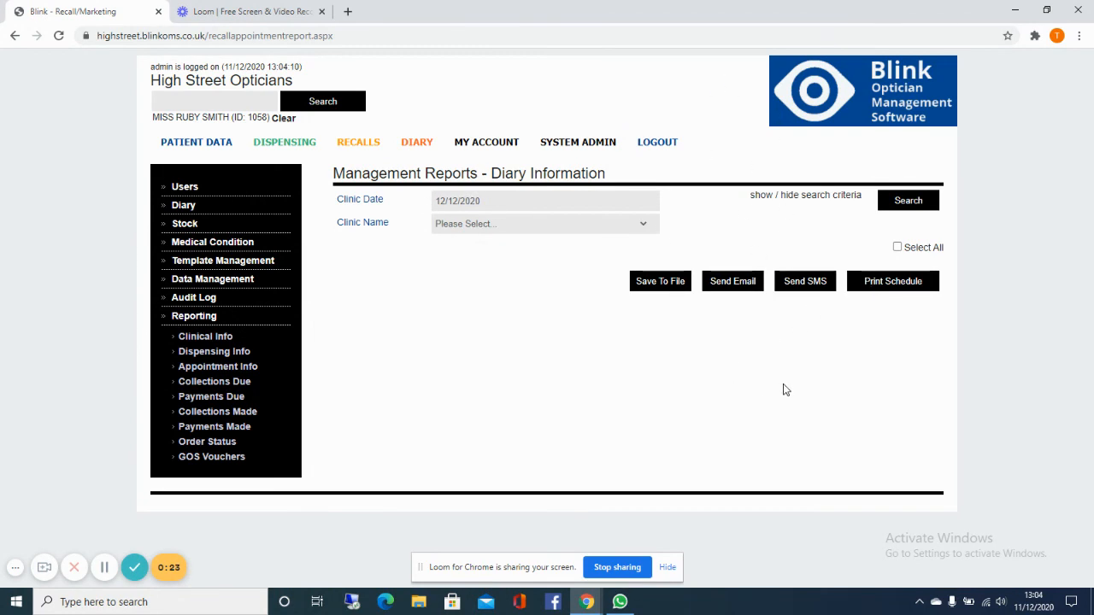
Step: Try to send SMS messages from the diary report for the 12/12/2020 clinic, and check the clinic date picker
{"action": "left_click", "coordinate": [806, 282]}
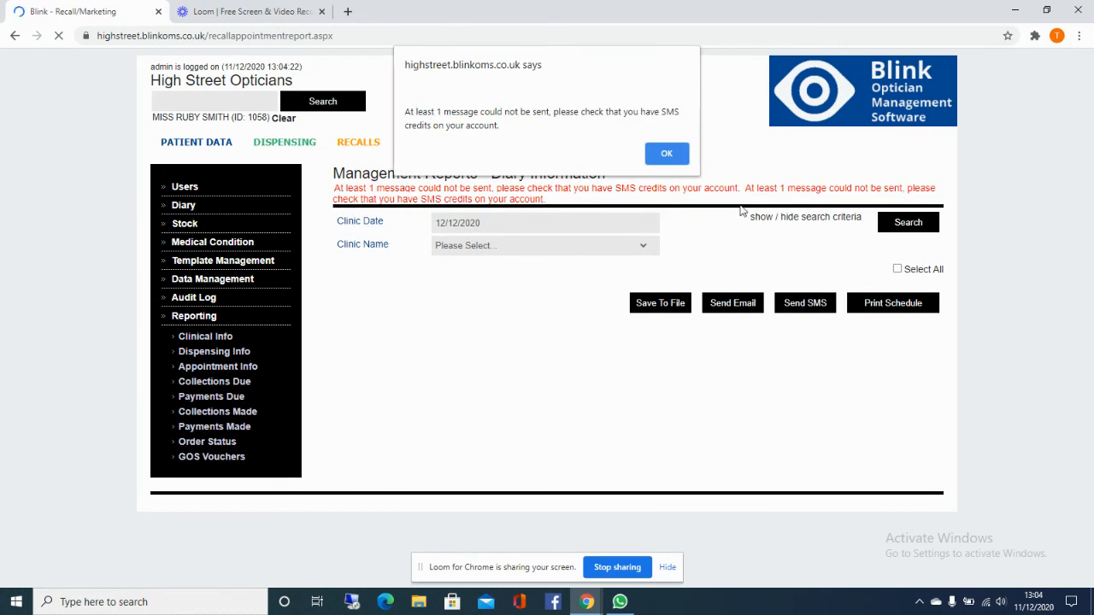
{"action": "left_click", "coordinate": [666, 154]}
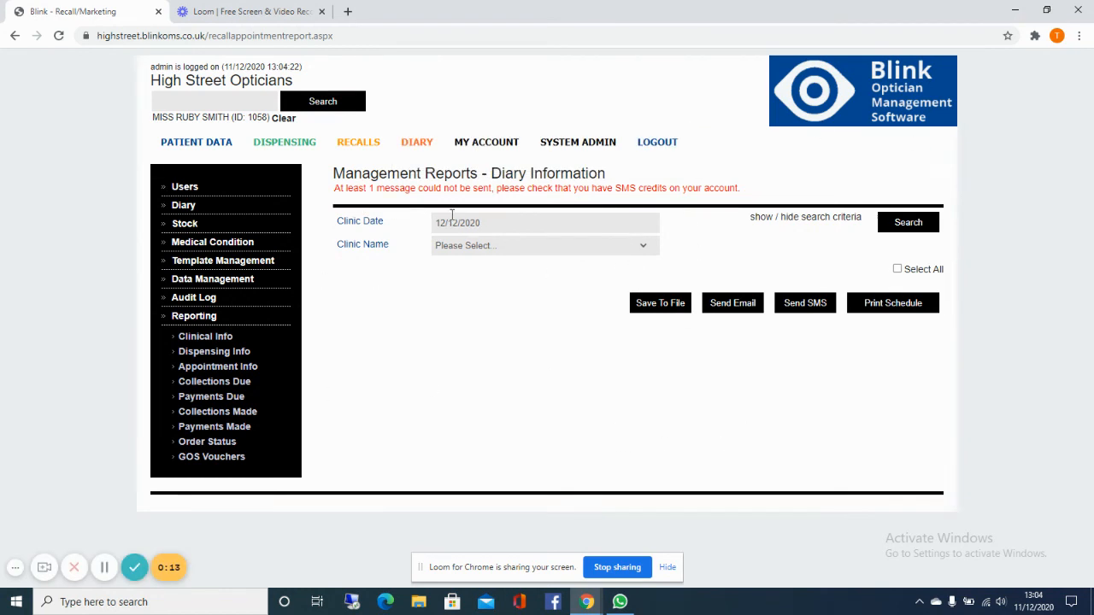
{"action": "left_click", "coordinate": [522, 225]}
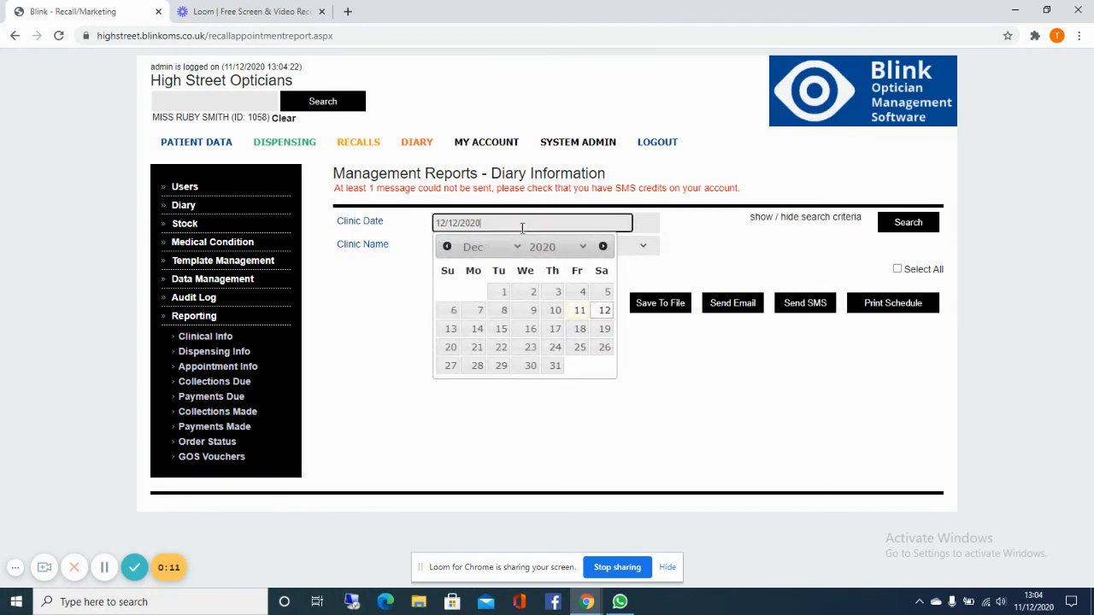
{"action": "left_click", "coordinate": [797, 402]}
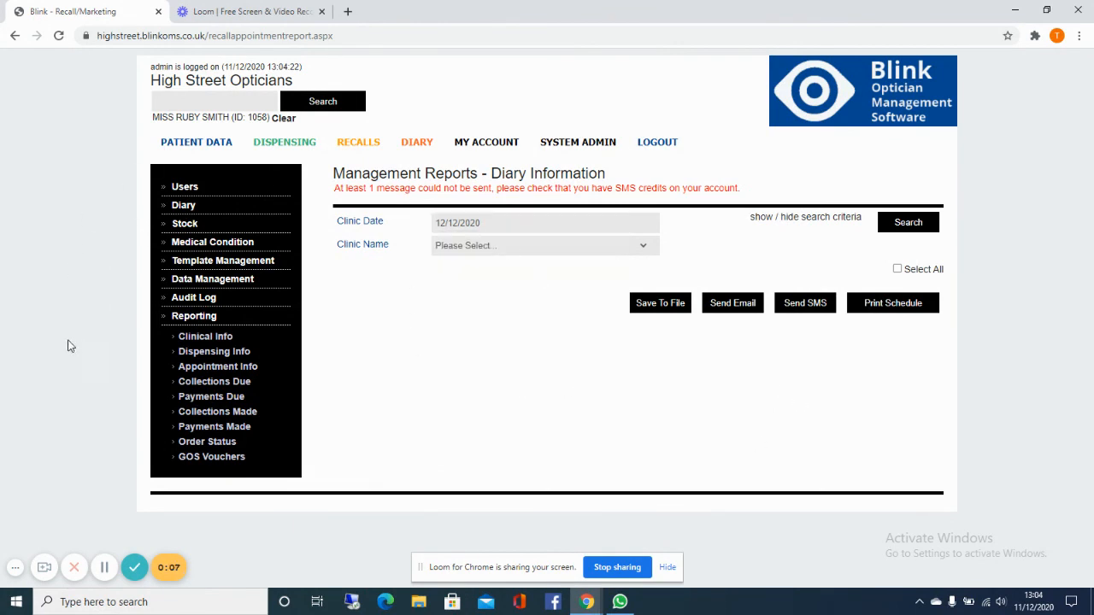